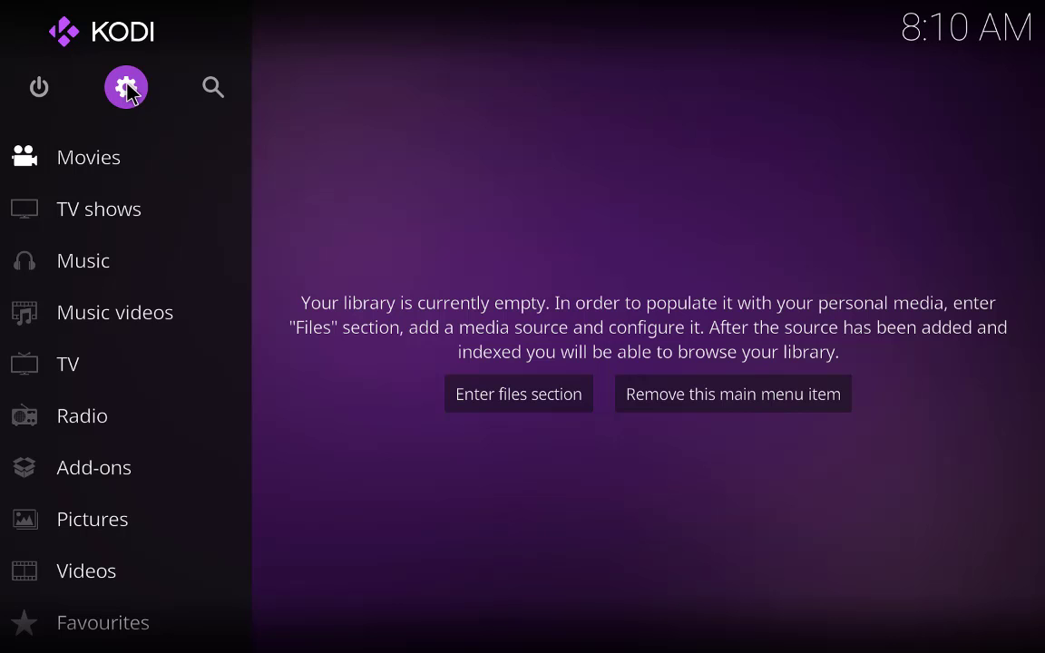
{"action": "left_click", "coordinate": [127, 95]}
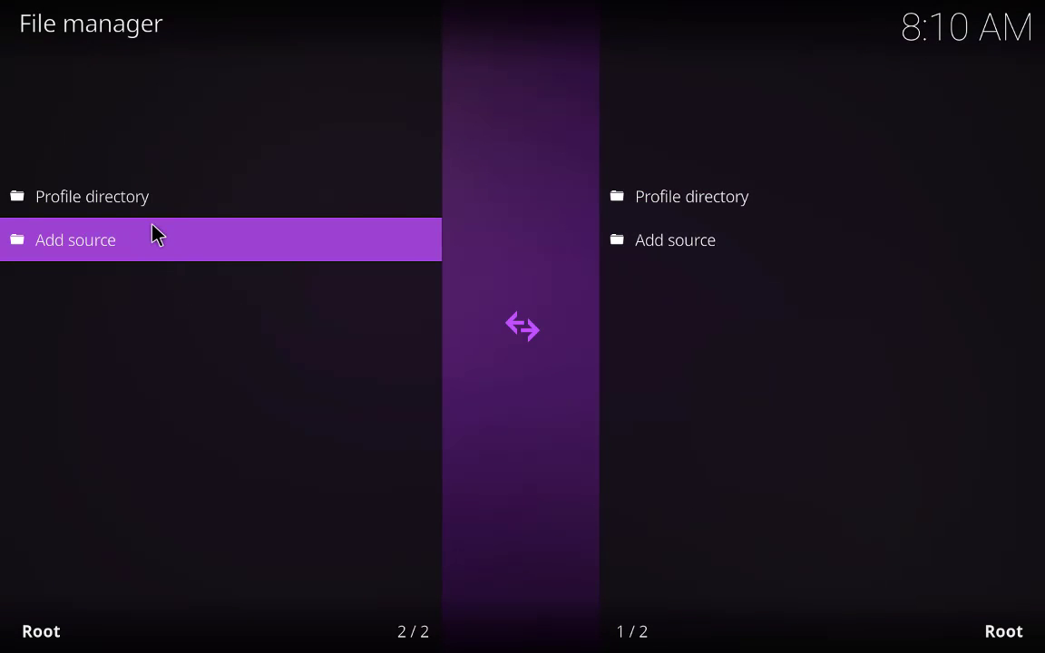
{"action": "left_click", "coordinate": [151, 233]}
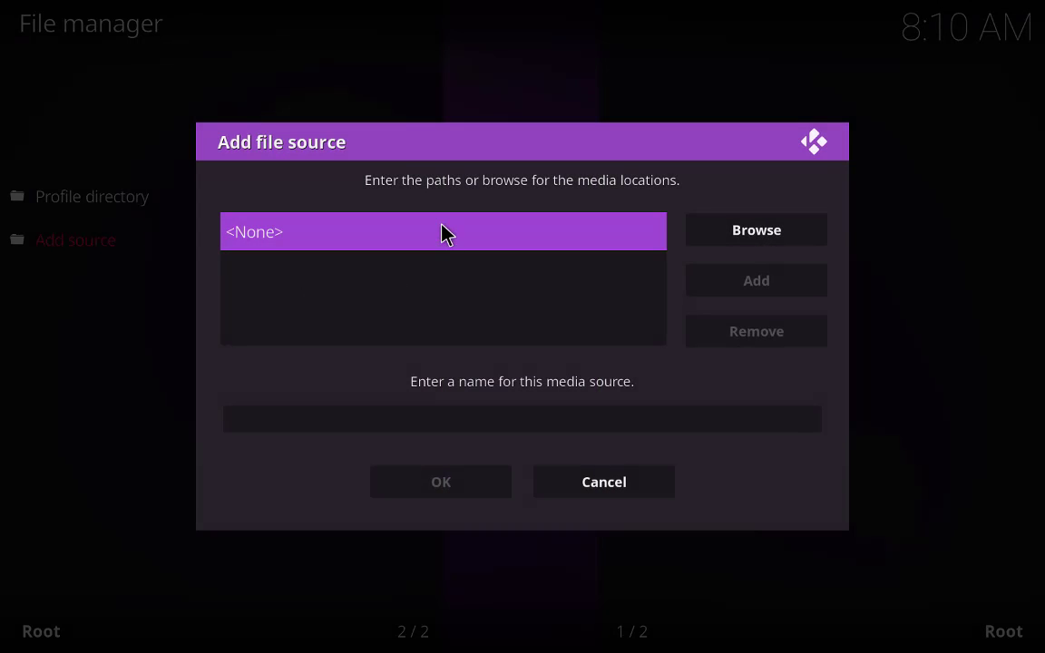
{"action": "left_click", "coordinate": [443, 232]}
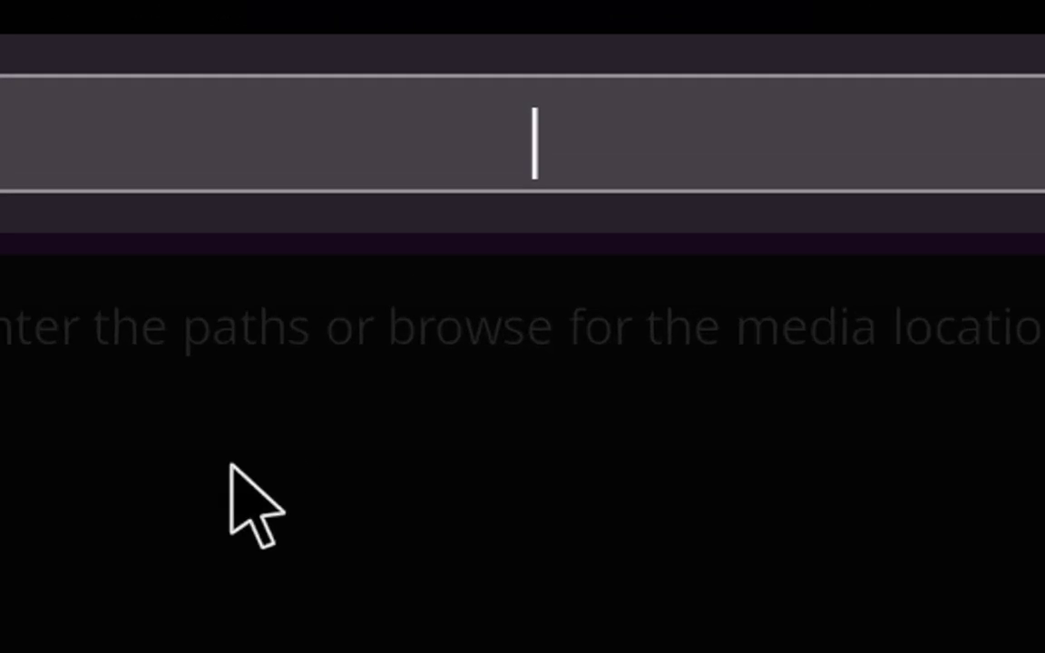
{"action": "type", "text": "http://urepo.org/install"}
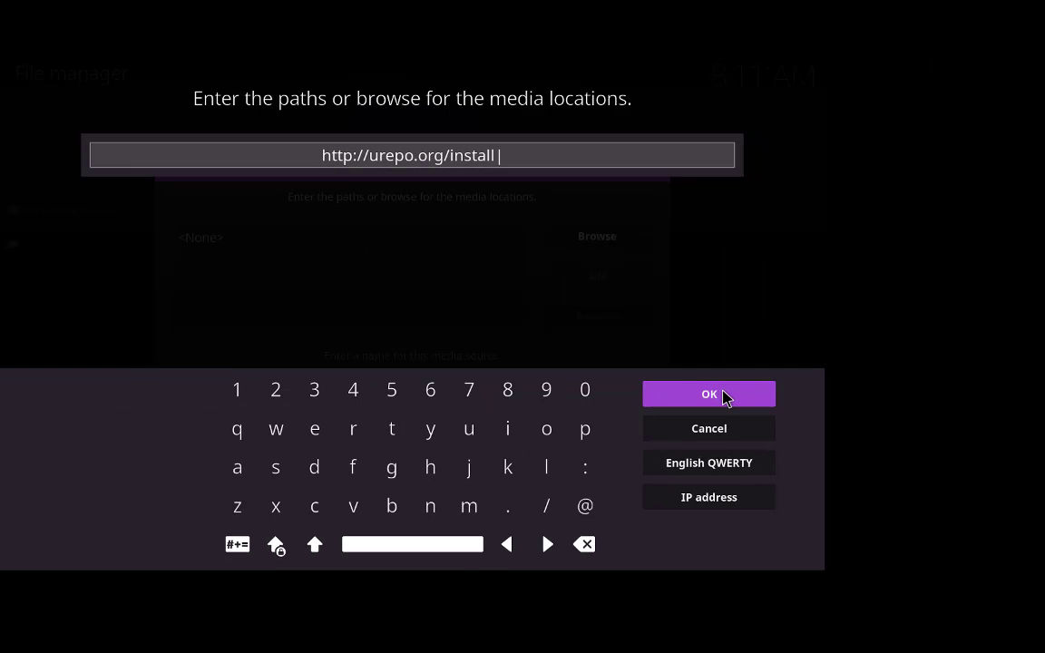
{"action": "left_click", "coordinate": [726, 395]}
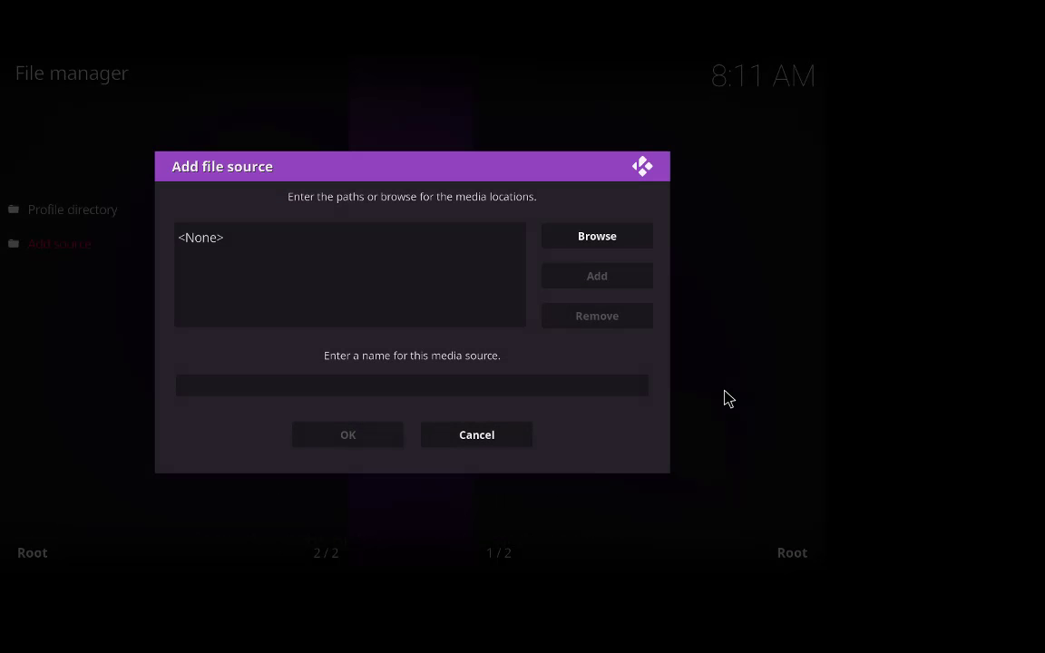
Name the new media source pin and save it
{"action": "left_click", "coordinate": [445, 394]}
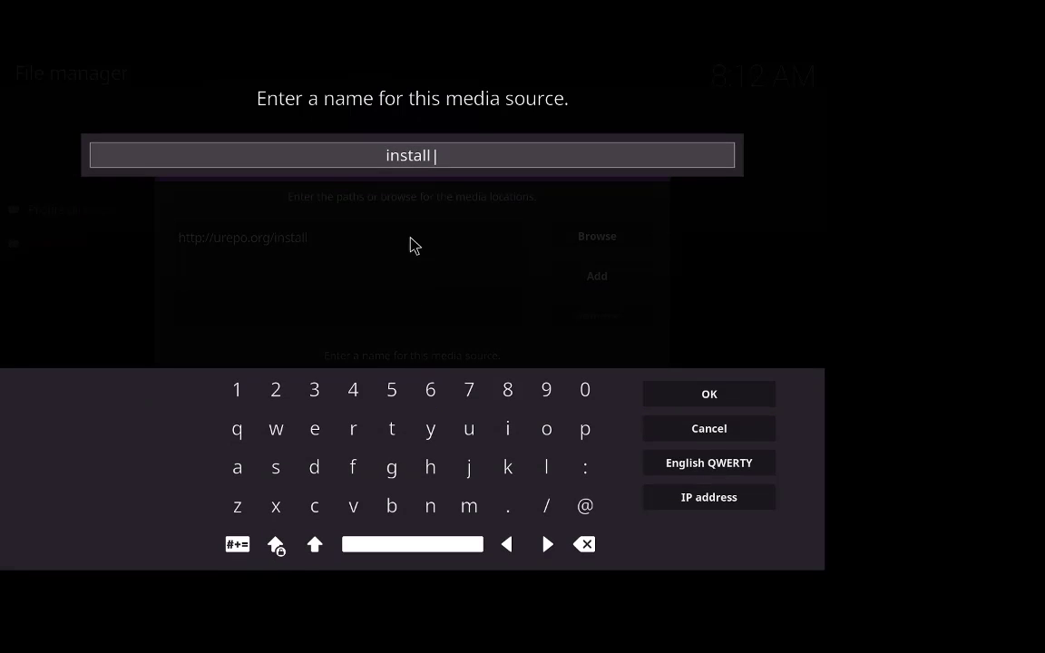
{"action": "key", "text": "BackSpace"}
{"action": "key", "text": "BackSpace"}
{"action": "key", "text": "BackSpace"}
{"action": "key", "text": "BackSpace"}
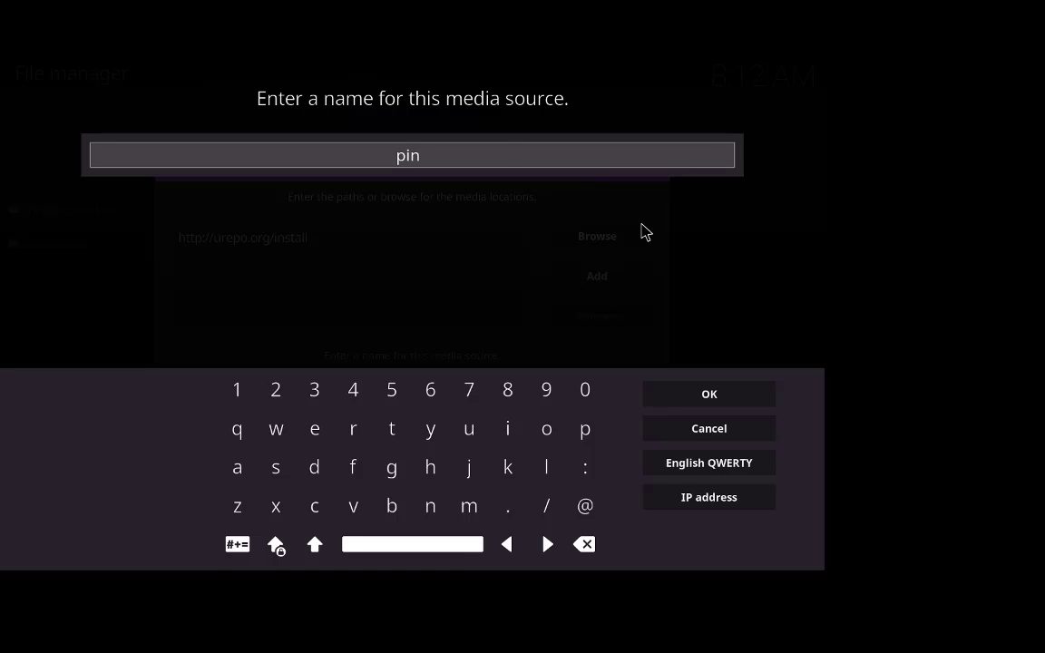
{"action": "left_click", "coordinate": [752, 404]}
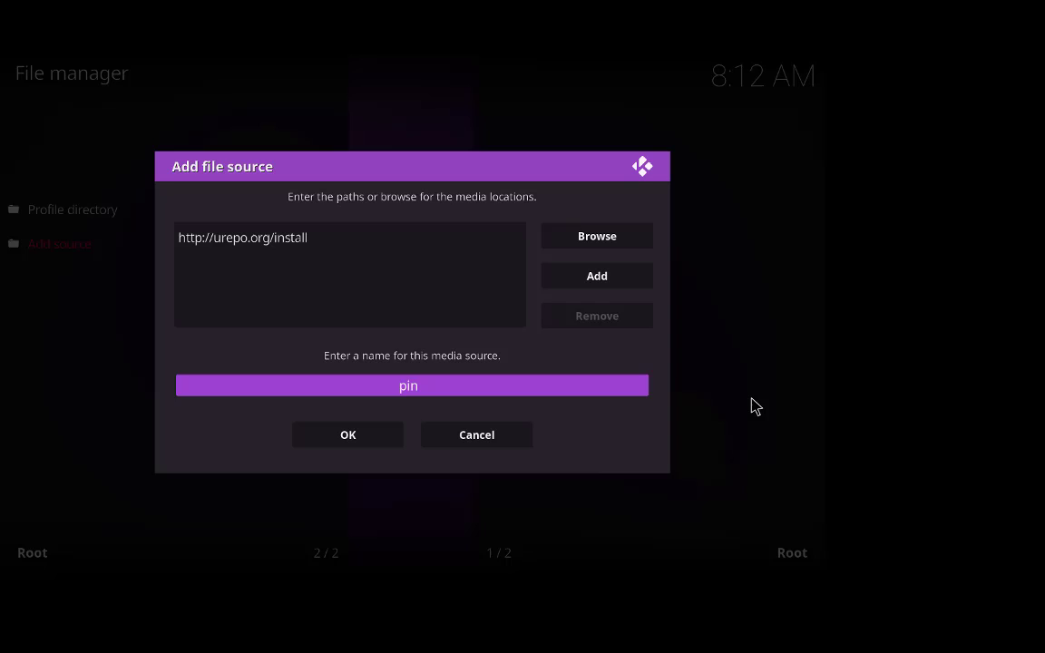
{"action": "left_click", "coordinate": [328, 443]}
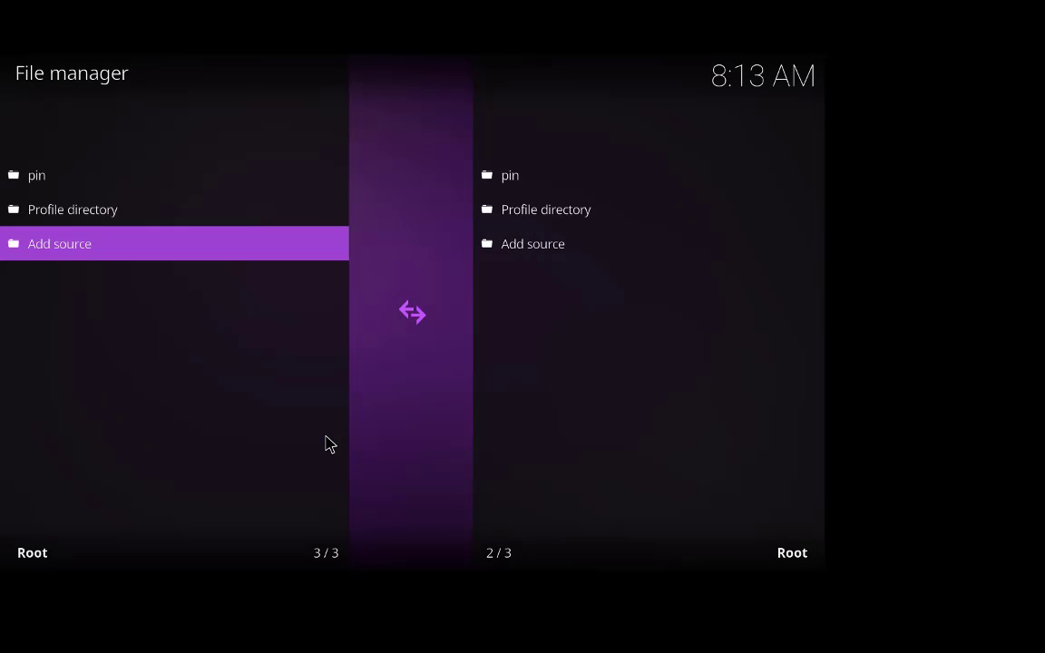
Install the add-on repository from repository.urepo.zip in the pin source
{"action": "right_click", "coordinate": [161, 407]}
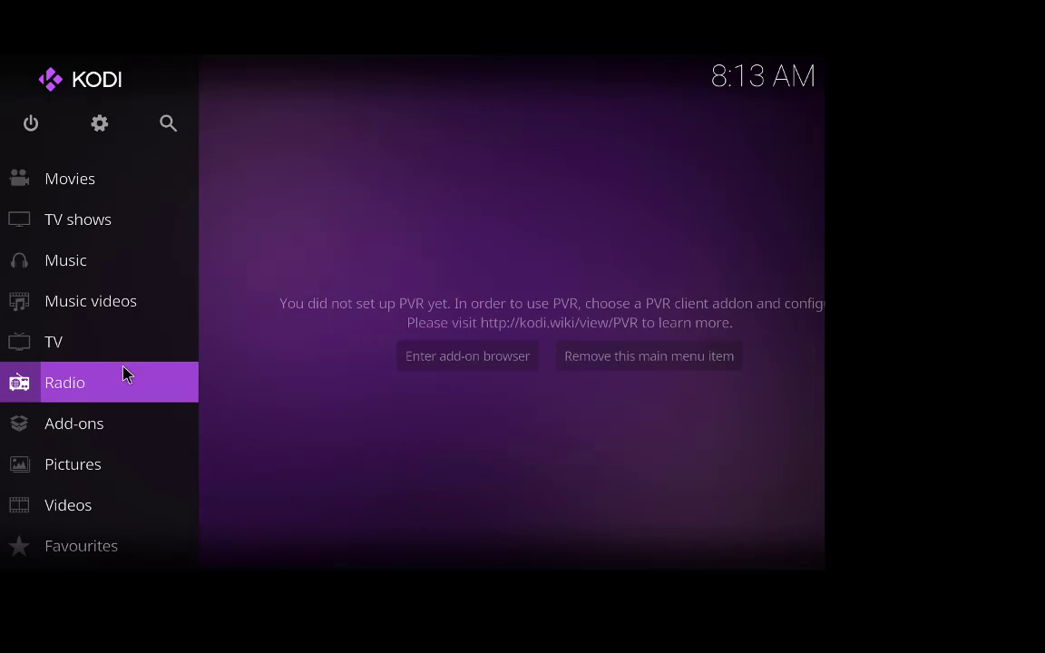
{"action": "left_click", "coordinate": [64, 434]}
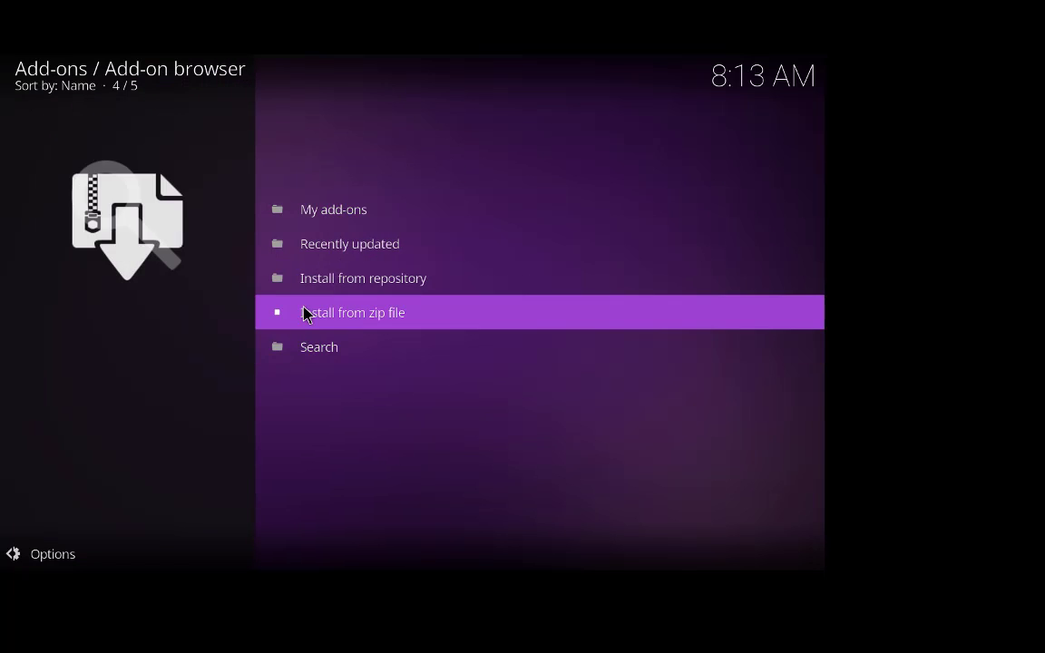
{"action": "left_click", "coordinate": [306, 312]}
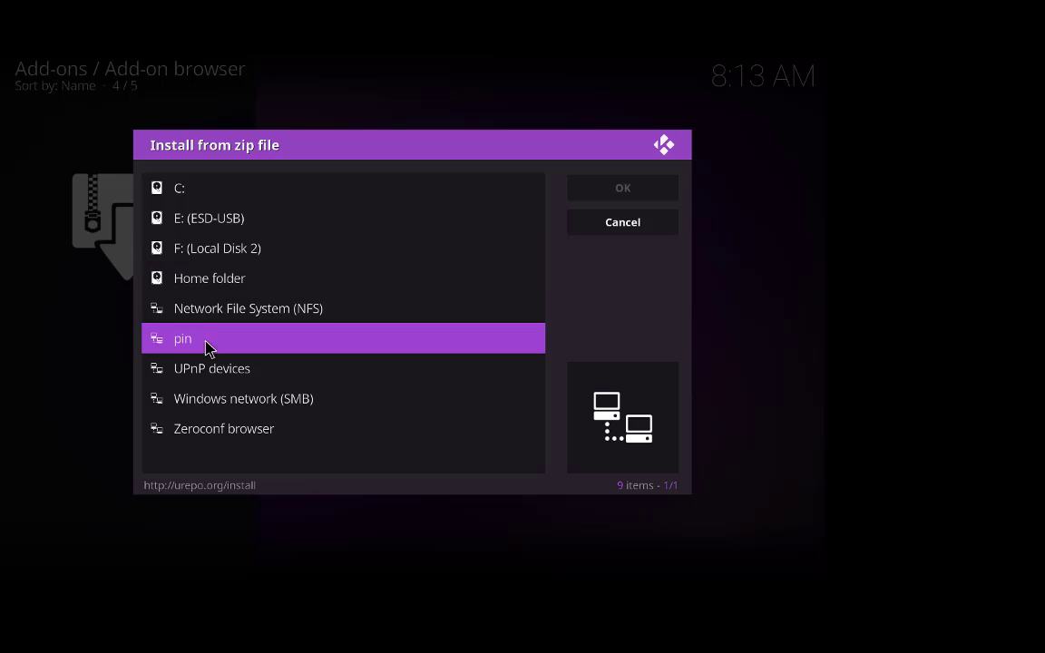
{"action": "left_click", "coordinate": [205, 348]}
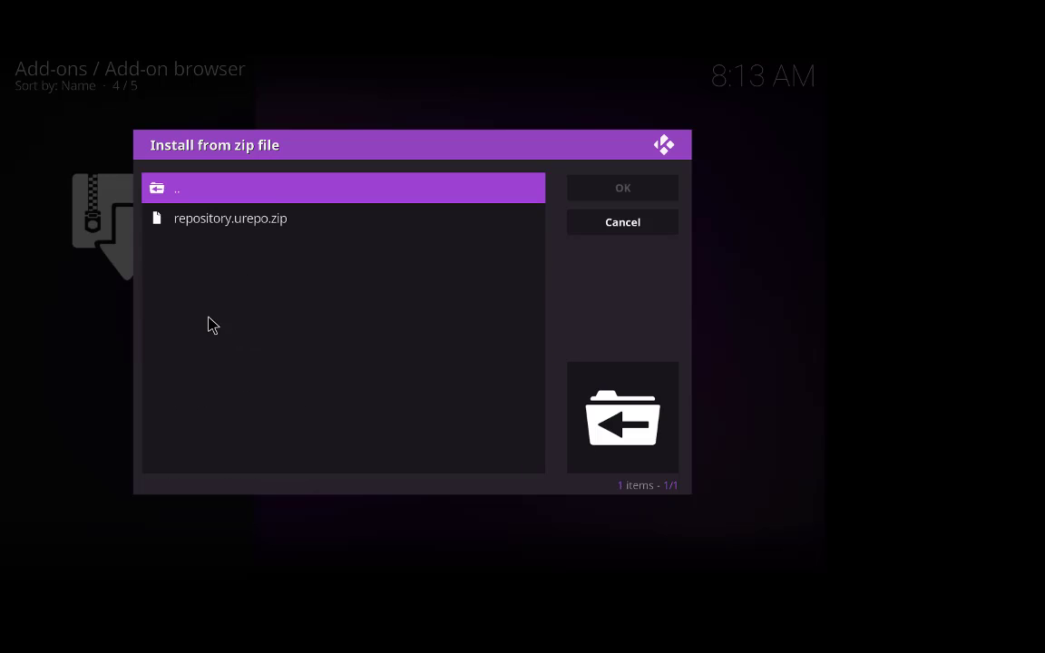
{"action": "left_click", "coordinate": [263, 231]}
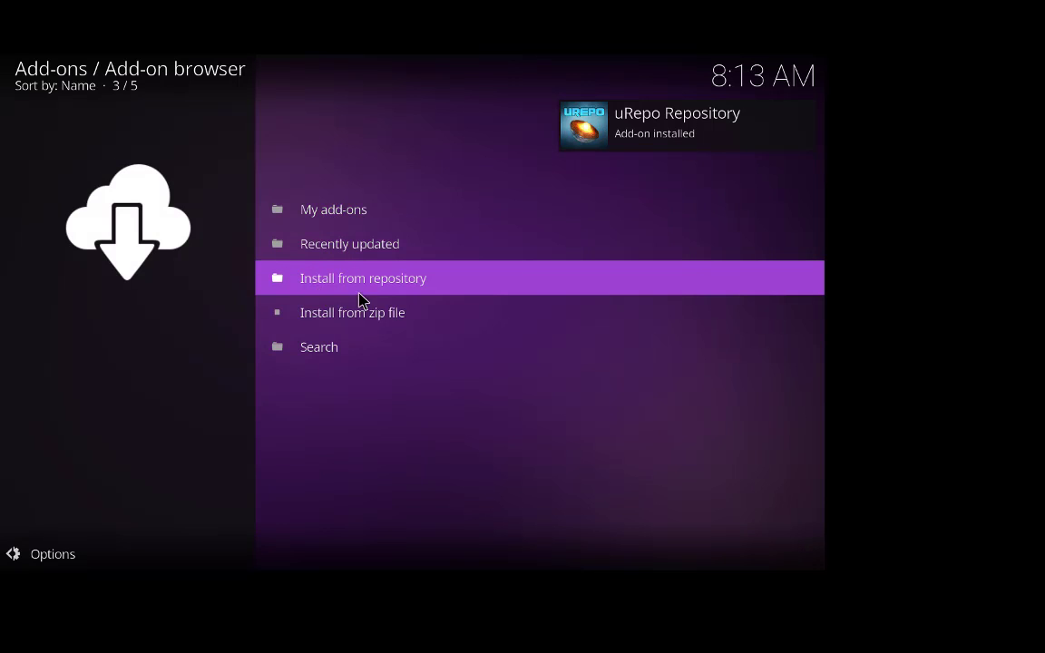
Install the PinSentry video add-on from the uRepo Repository
{"action": "left_click", "coordinate": [377, 289]}
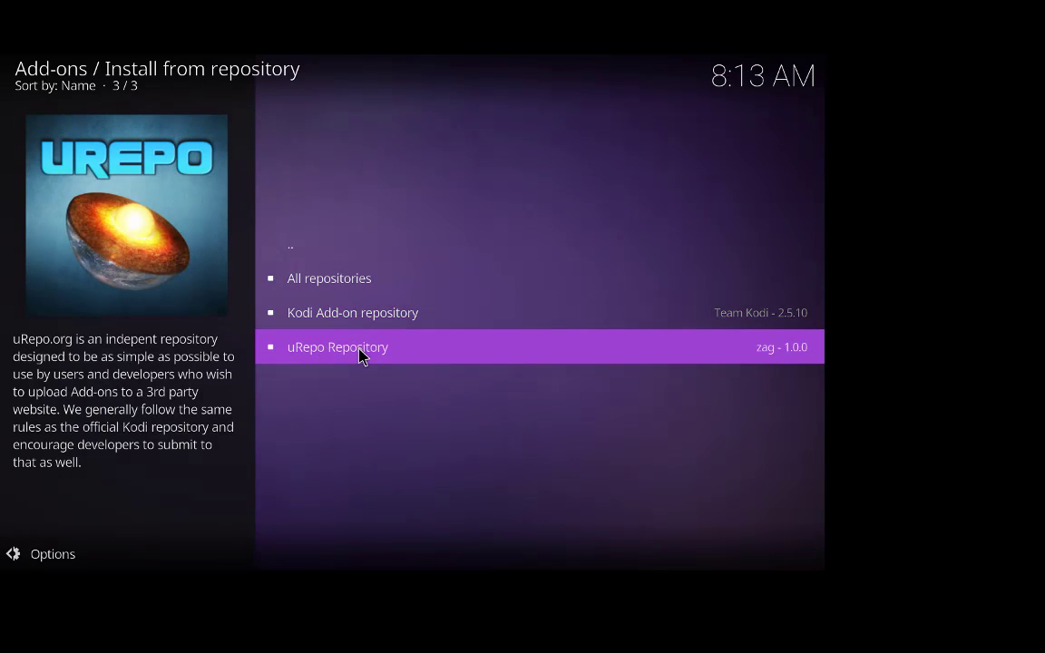
{"action": "left_click", "coordinate": [358, 350]}
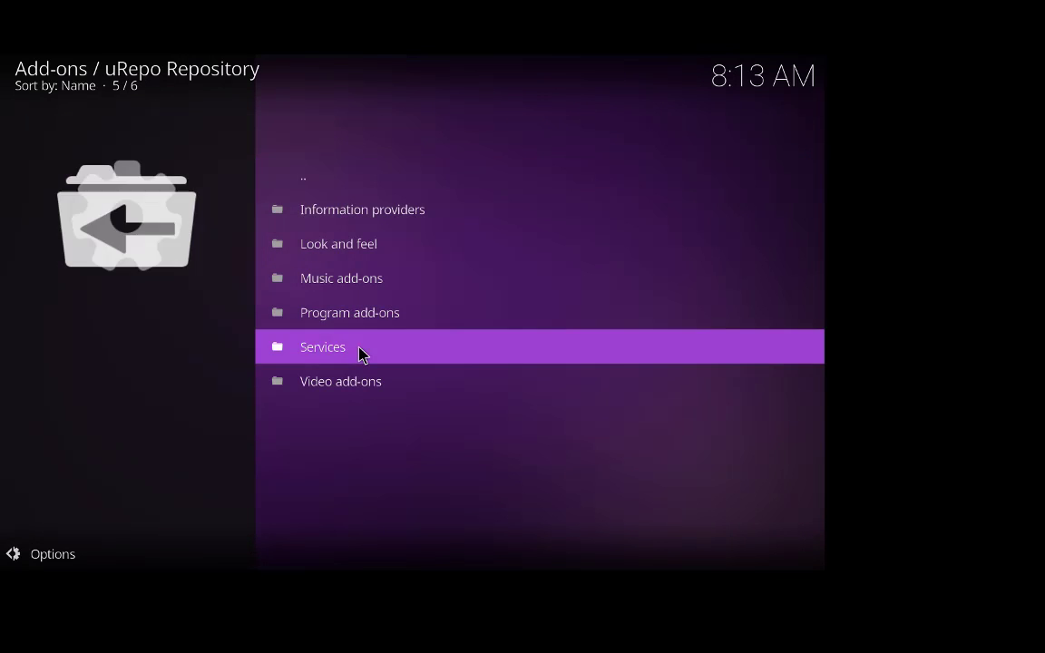
{"action": "left_click", "coordinate": [322, 375]}
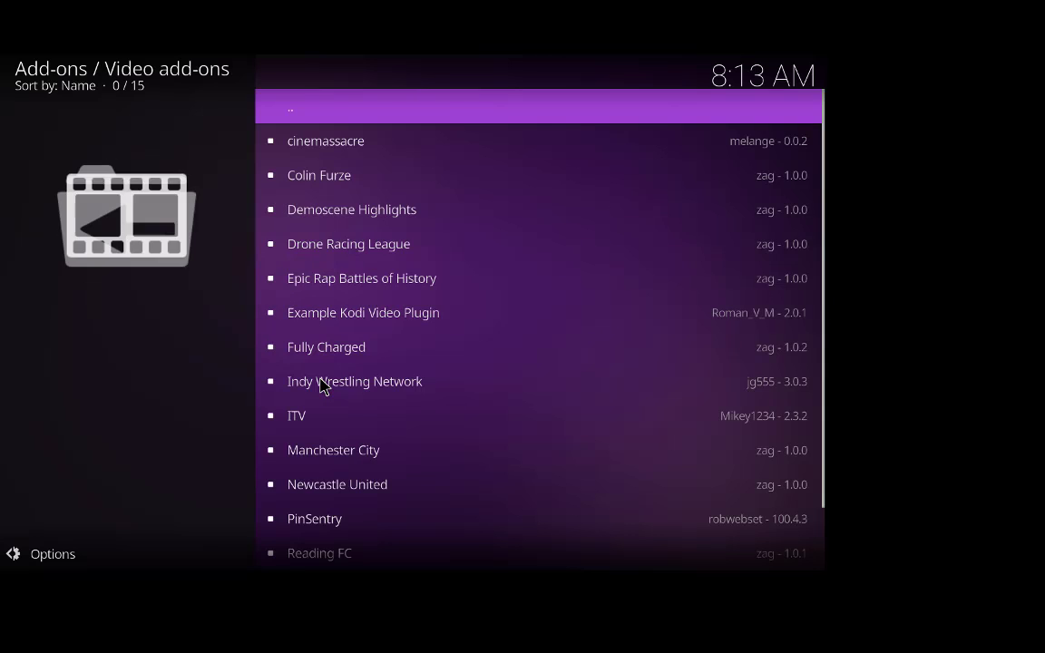
{"action": "scroll", "coordinate": [322, 387], "scroll_direction": "down", "scroll_amount": 5}
{"action": "scroll", "coordinate": [320, 384], "scroll_direction": "down", "scroll_amount": 1}
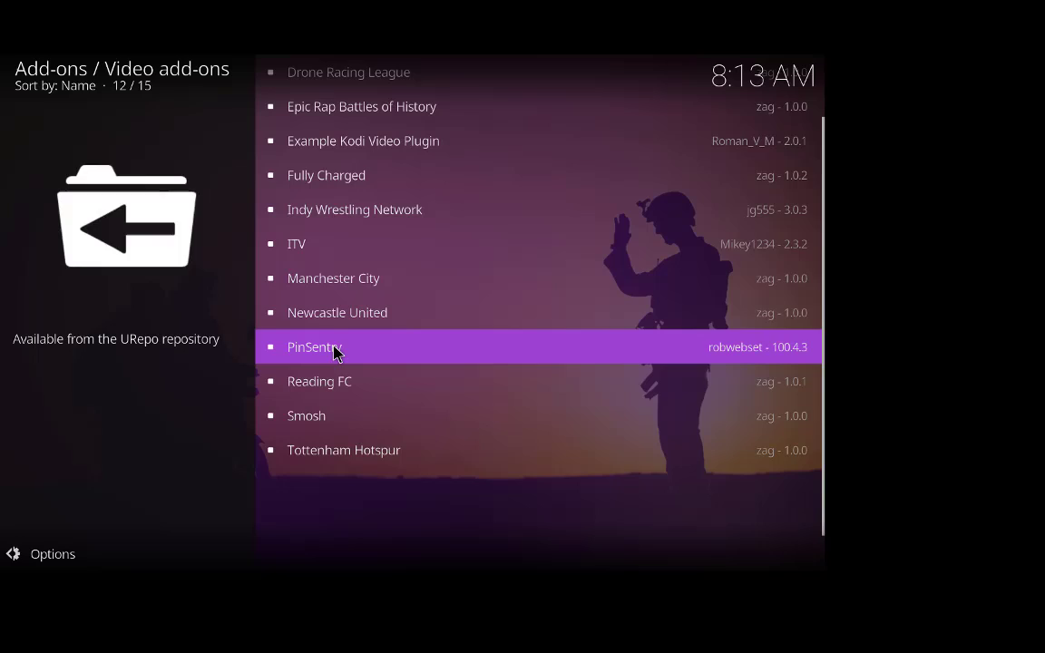
{"action": "left_click", "coordinate": [335, 354]}
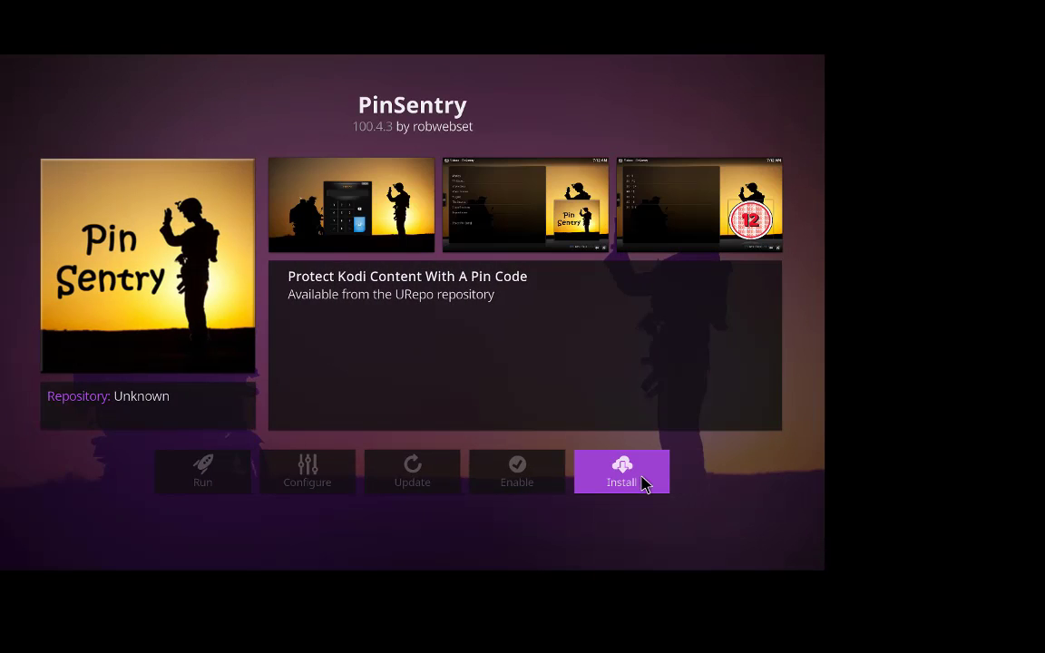
{"action": "left_click", "coordinate": [641, 483]}
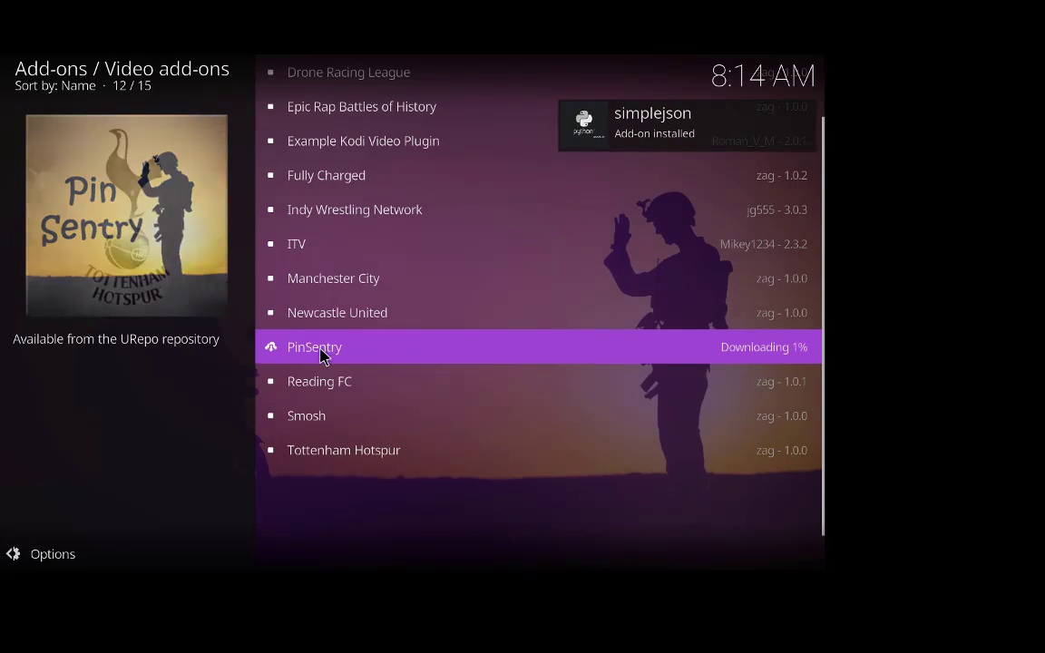
Return to the home screen's add-ons and open PinSentry's settings, reviewing the Advanced and Setup options
{"action": "key", "text": "BackSpace"}
{"action": "key", "text": "BackSpace"}
{"action": "key", "text": "BackSpace"}
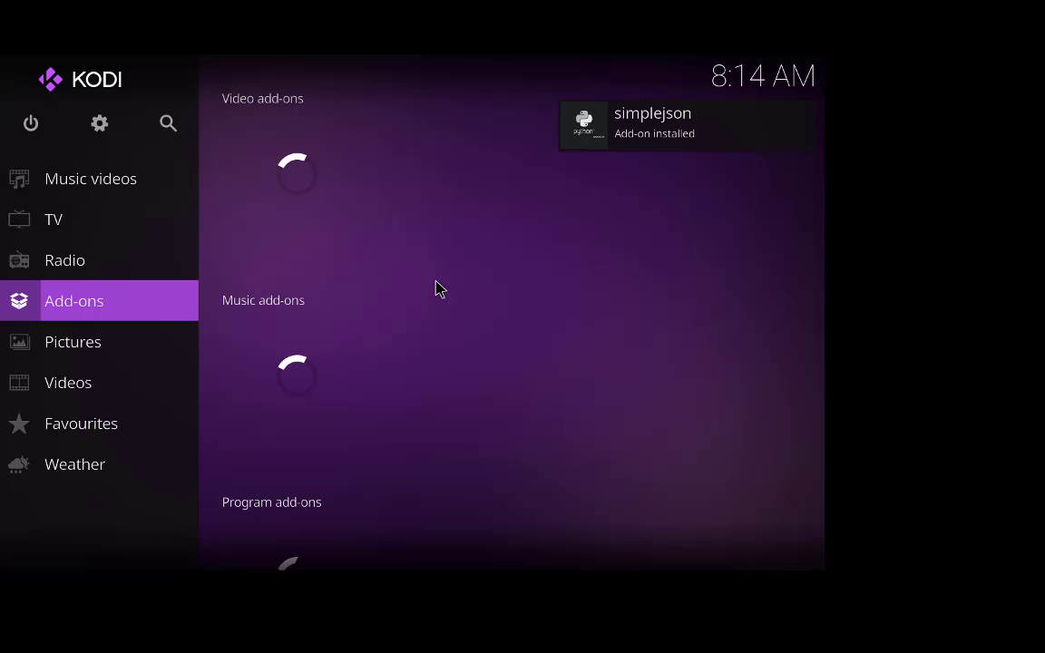
{"action": "scroll", "coordinate": [437, 282], "scroll_direction": "down", "scroll_amount": 2}
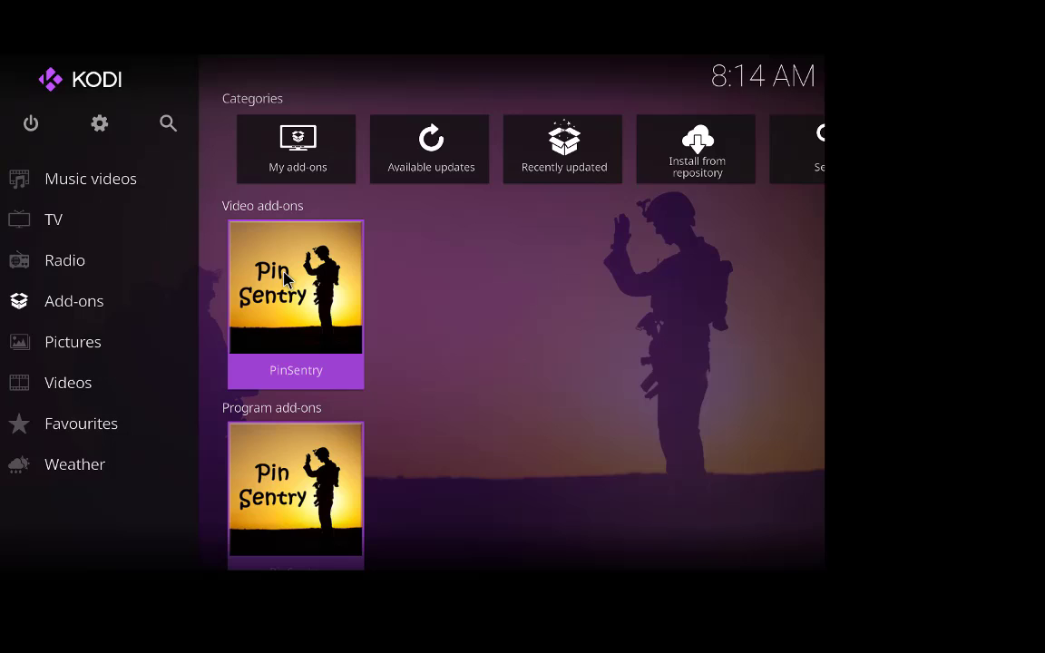
{"action": "right_click", "coordinate": [284, 277]}
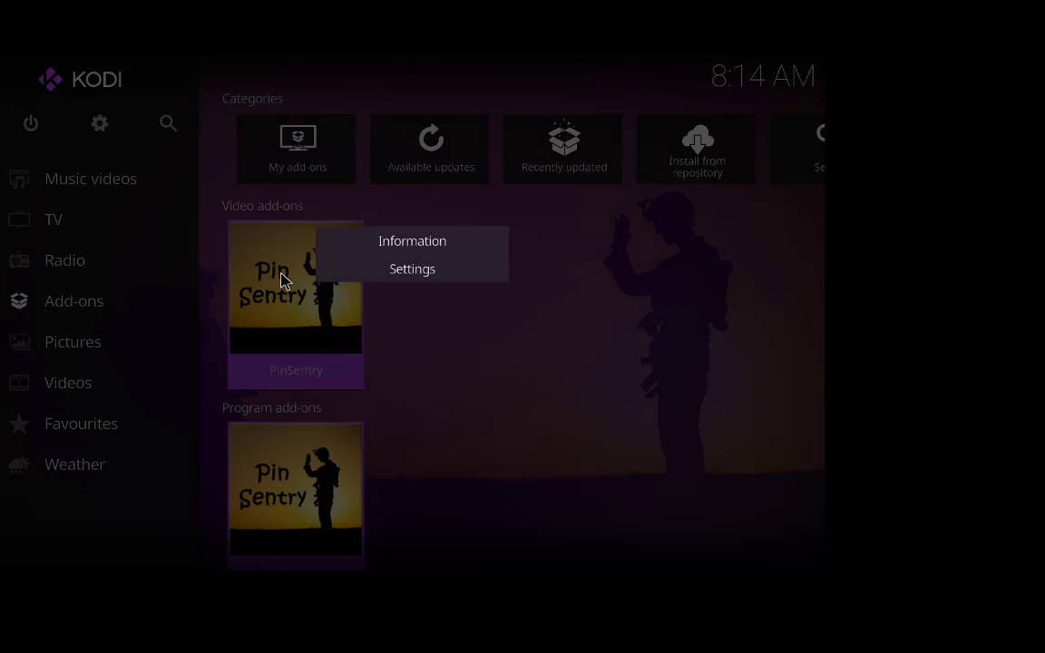
{"action": "left_click", "coordinate": [420, 273]}
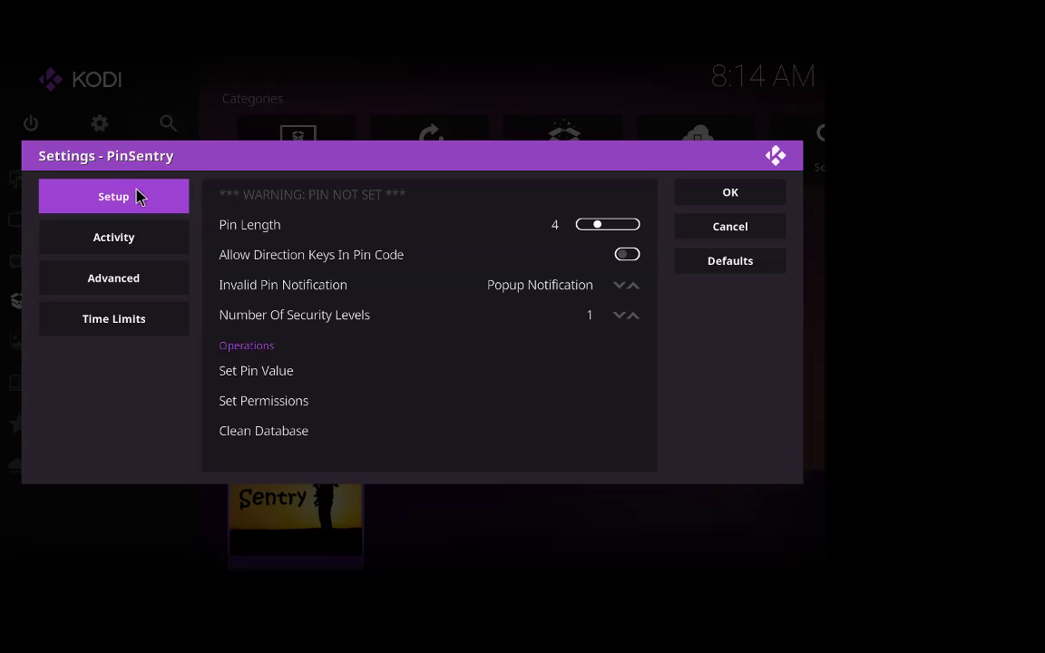
{"action": "mouse_move", "coordinate": [121, 289]}
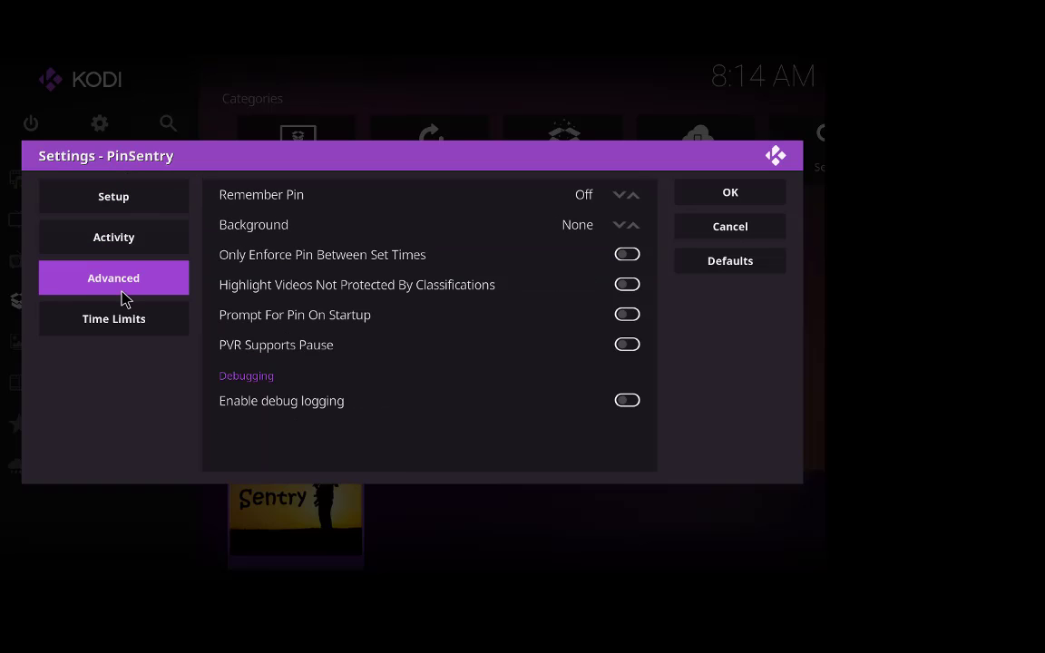
{"action": "mouse_move", "coordinate": [144, 189]}
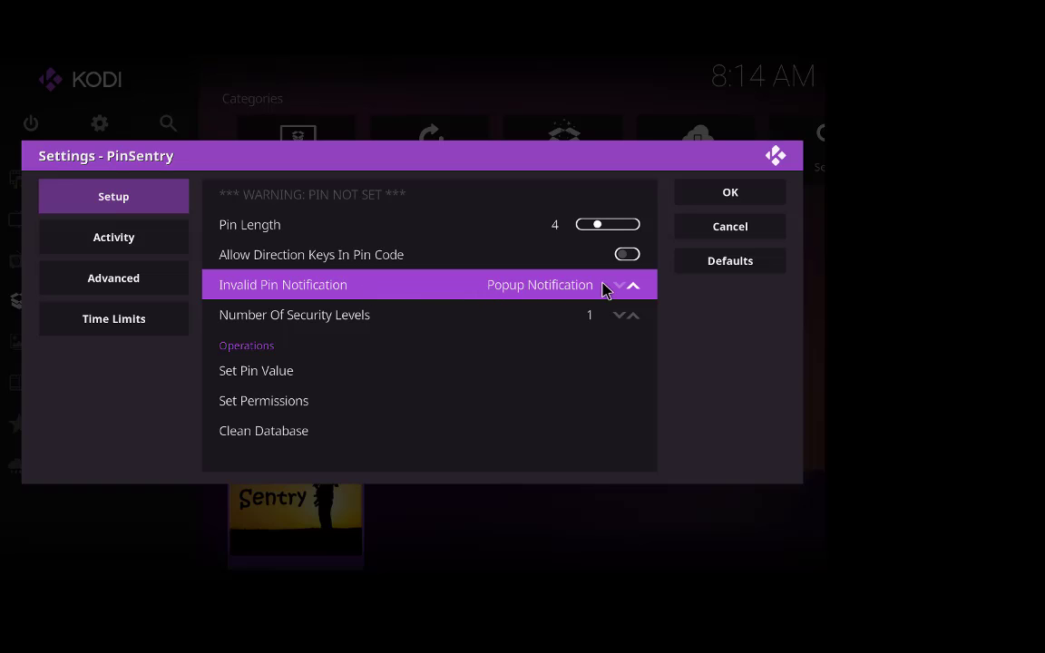
Try the other invalid pin notification options and up to 4 security levels, restoring Popup Notification and 1 level
{"action": "left_click", "coordinate": [634, 287]}
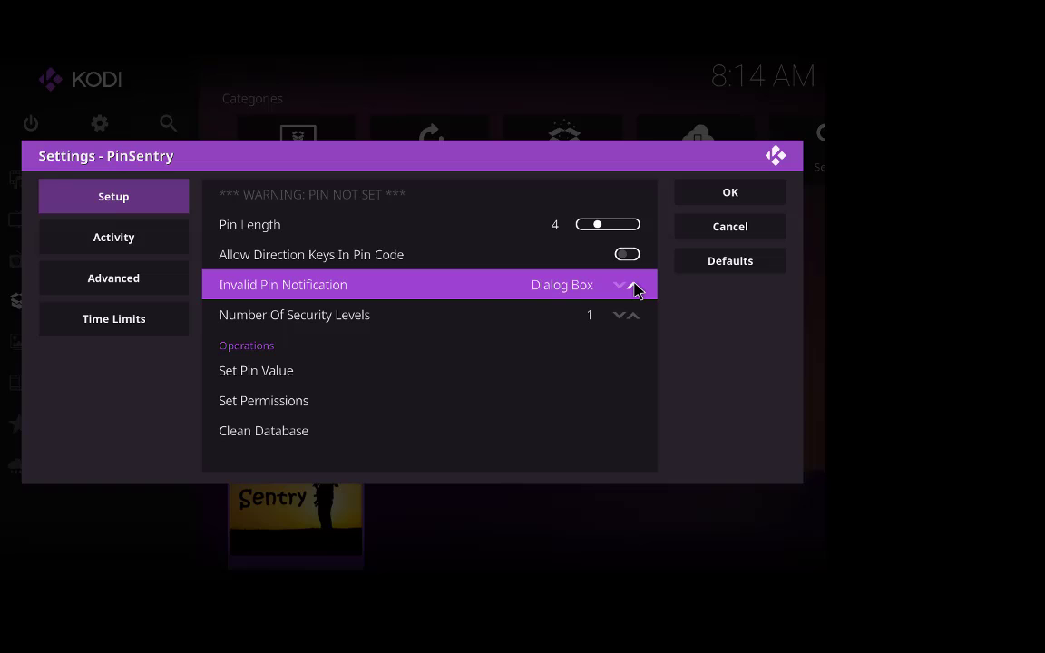
{"action": "left_click", "coordinate": [634, 287]}
{"action": "left_click", "coordinate": [633, 287]}
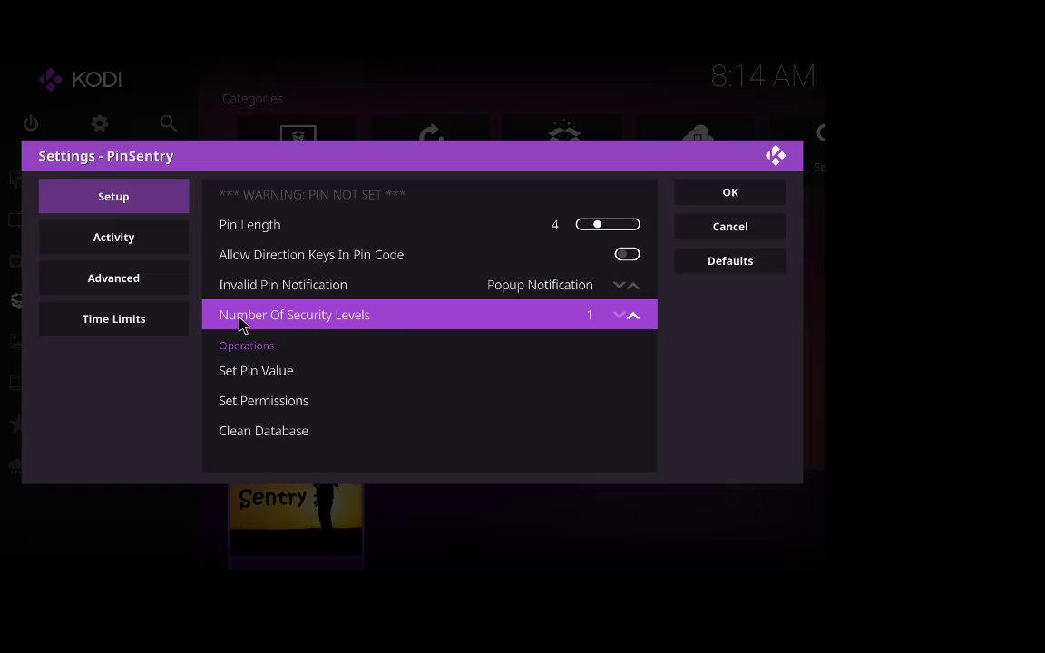
{"action": "left_click", "coordinate": [634, 315]}
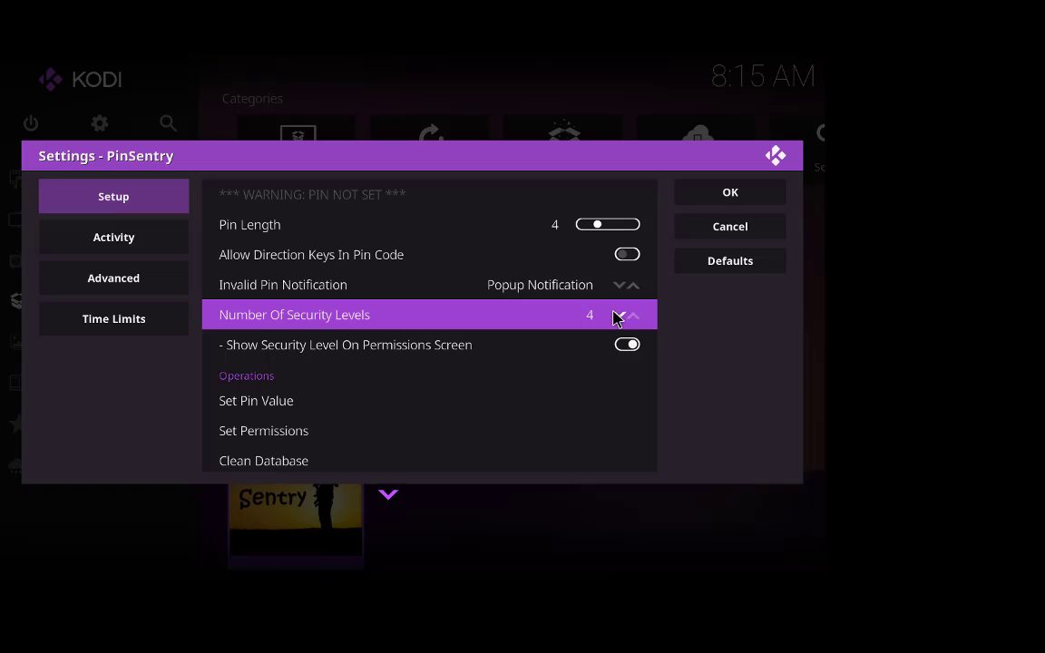
{"action": "left_click", "coordinate": [620, 316]}
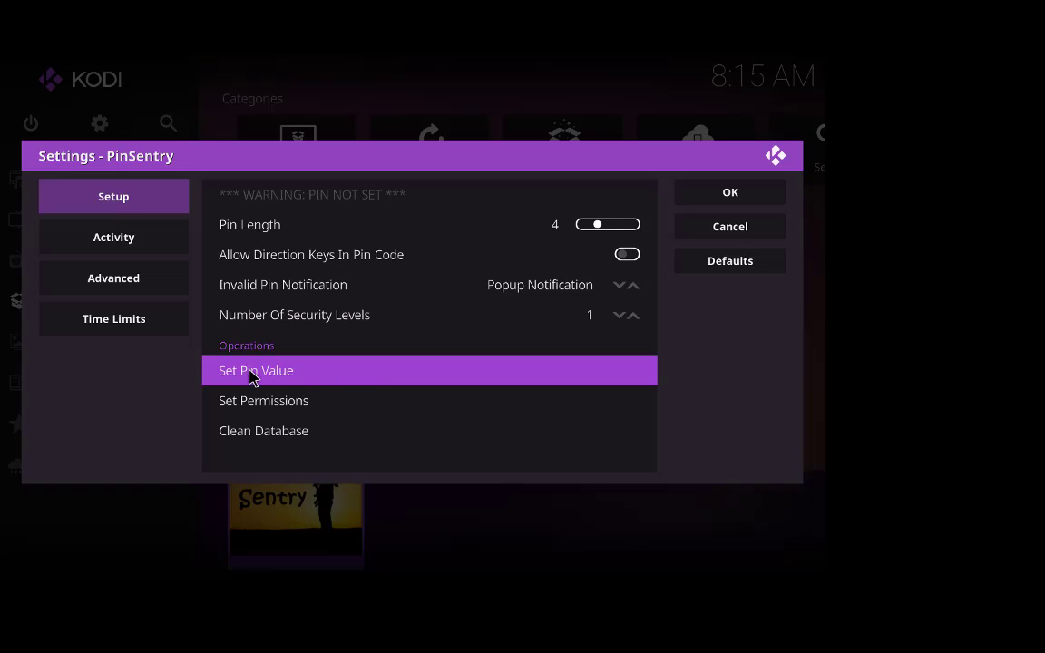
Set PinSentry's pin value by entering the four-digit PIN on the numeric pad
{"action": "left_click", "coordinate": [364, 376]}
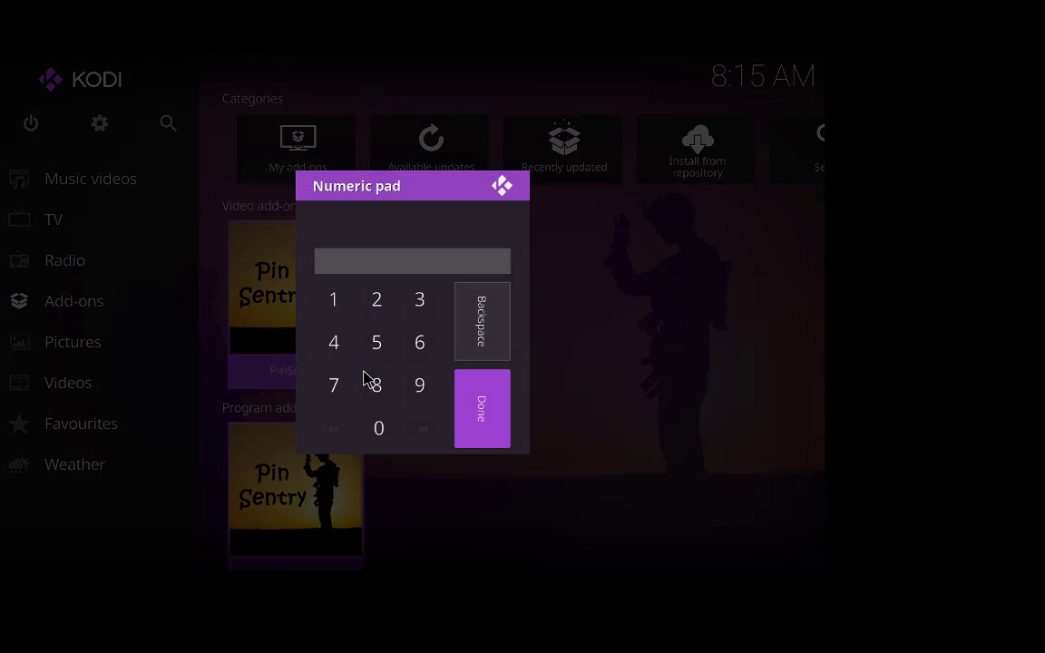
{"action": "left_click", "coordinate": [334, 303]}
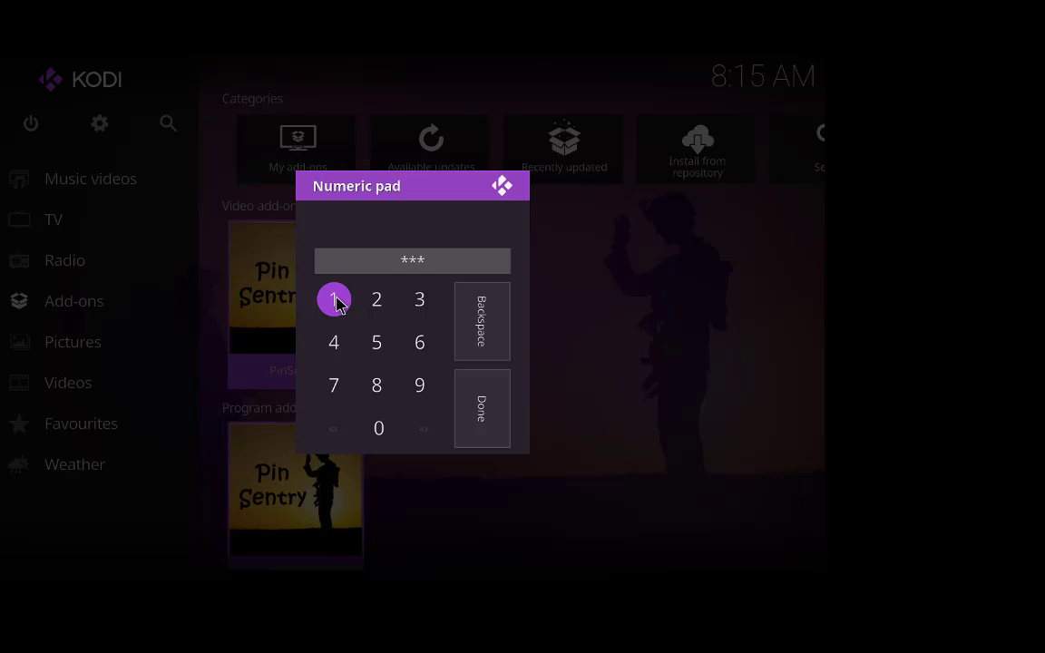
{"action": "left_click", "coordinate": [335, 300]}
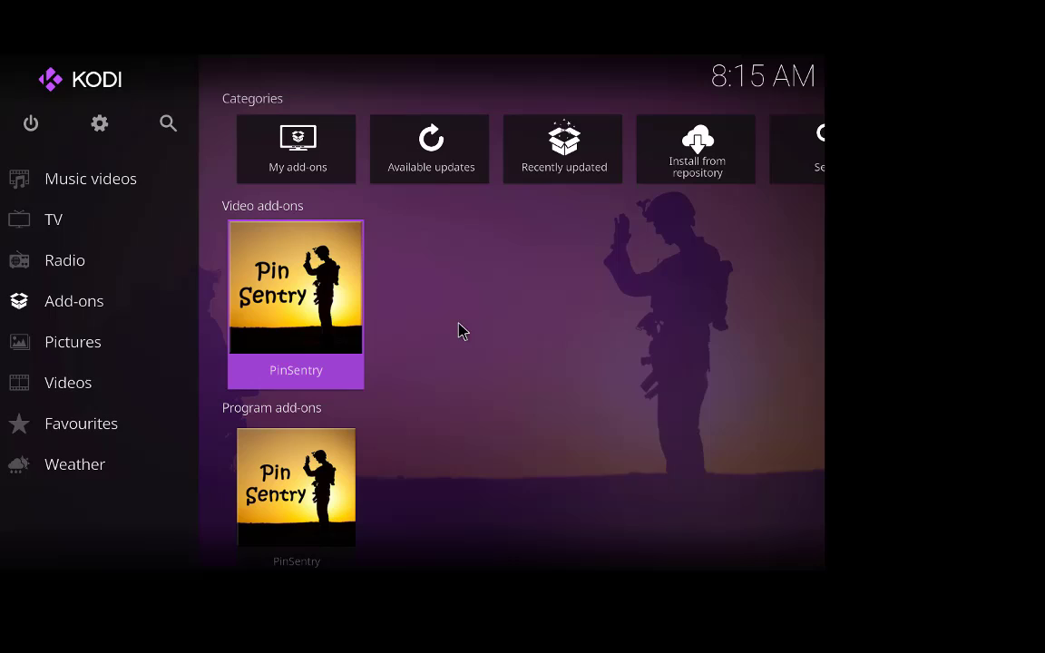
Open PinSentry's settings and review the Activity options, toggling Plugins protection and leaving it switched on
{"action": "right_click", "coordinate": [272, 271]}
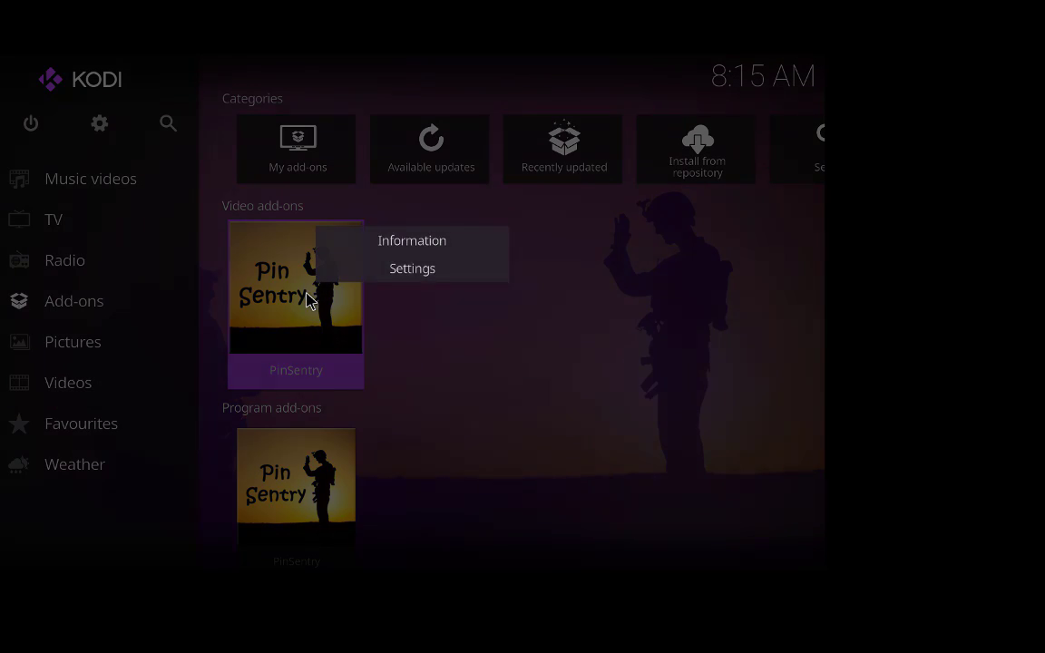
{"action": "left_click", "coordinate": [437, 270]}
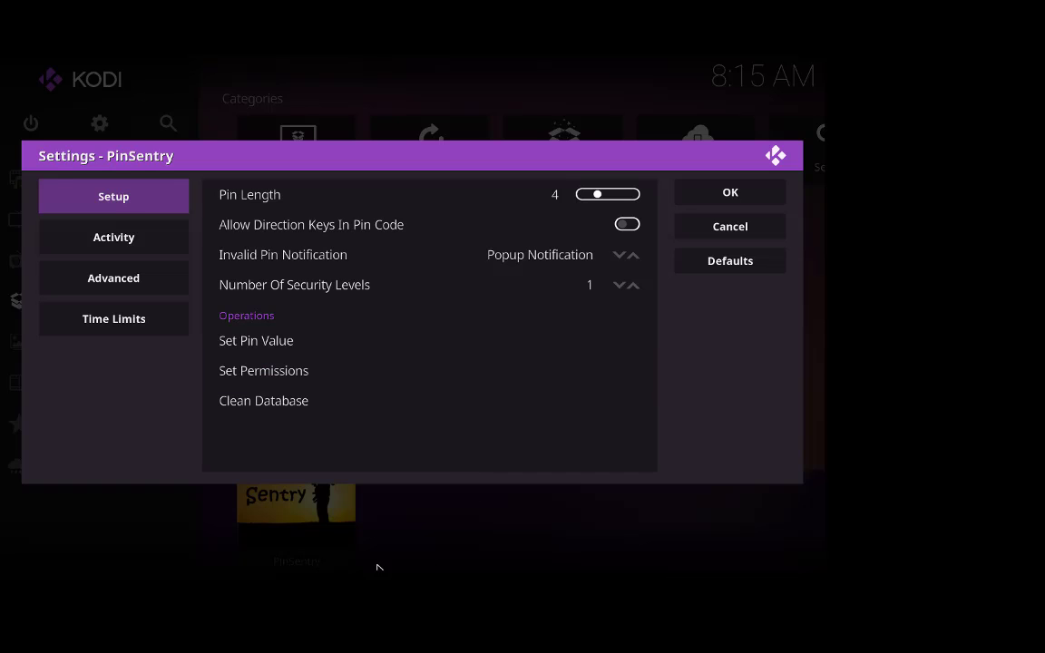
{"action": "left_click", "coordinate": [167, 244]}
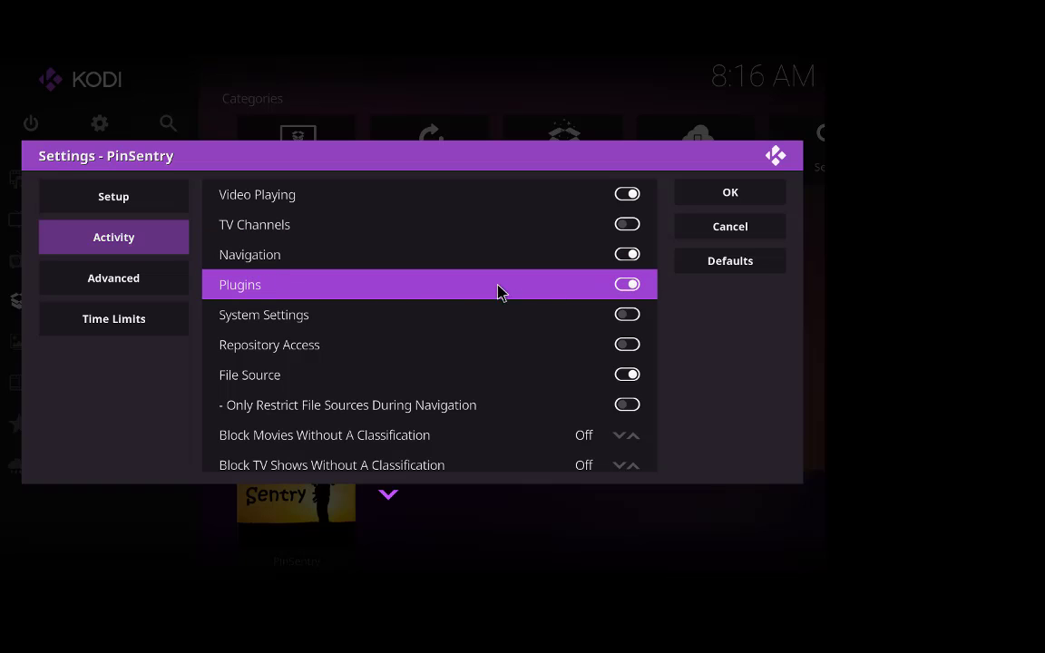
{"action": "left_click", "coordinate": [363, 284]}
{"action": "left_click", "coordinate": [362, 287]}
{"action": "left_click", "coordinate": [357, 297]}
{"action": "left_click", "coordinate": [357, 297]}
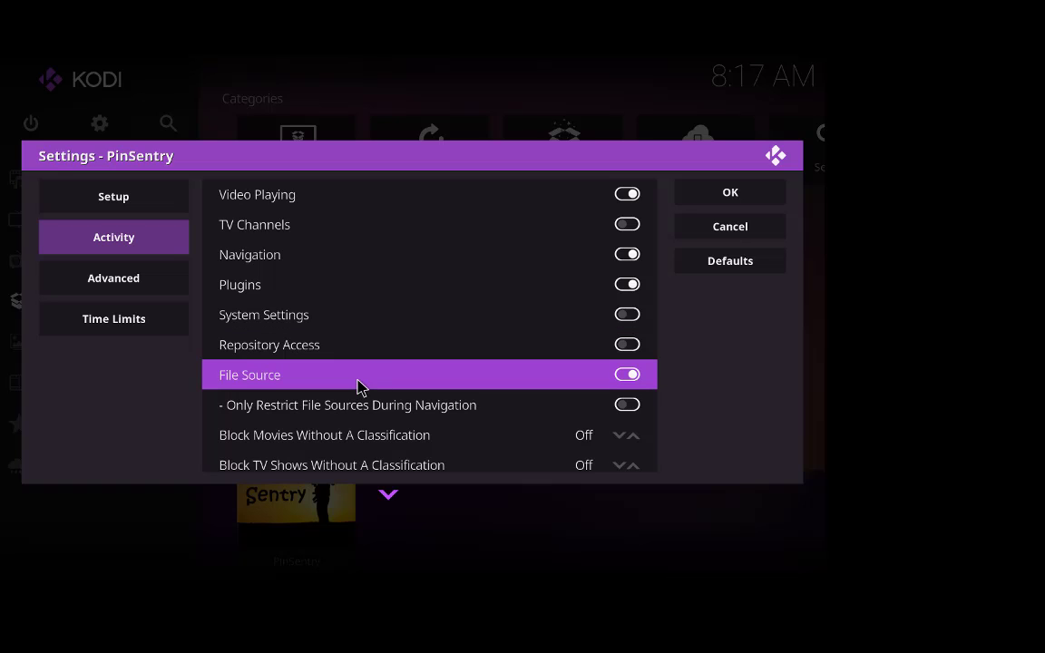
{"action": "scroll", "coordinate": [357, 388], "scroll_direction": "down", "scroll_amount": 1}
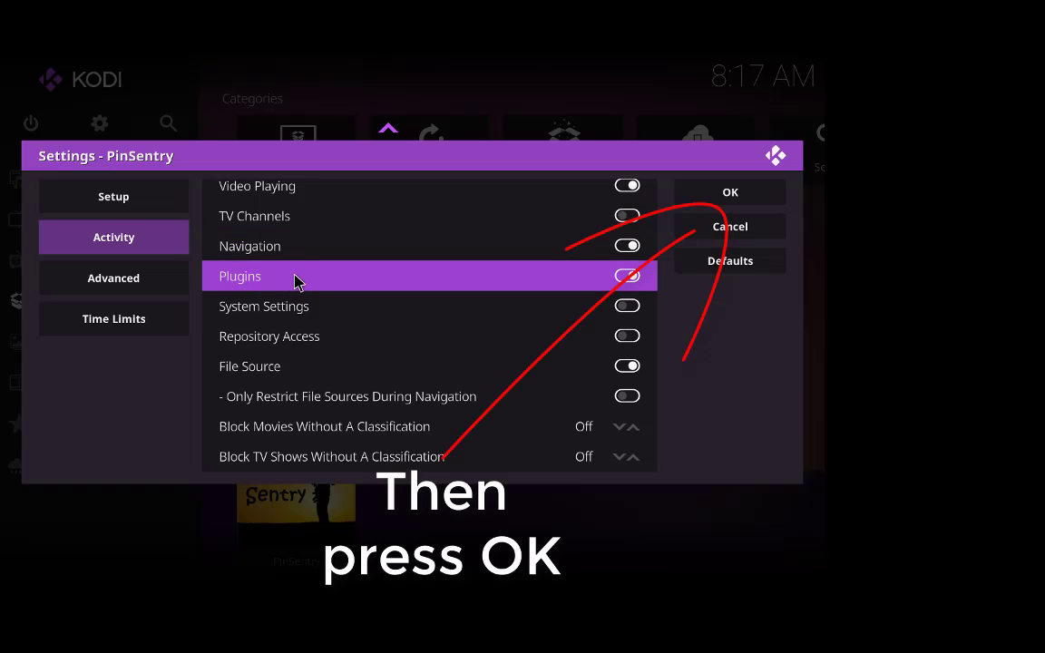
In PinSentry's Advanced settings, try the Background choices, including Black and Custom, and set it to PinSentry
{"action": "left_click", "coordinate": [127, 278]}
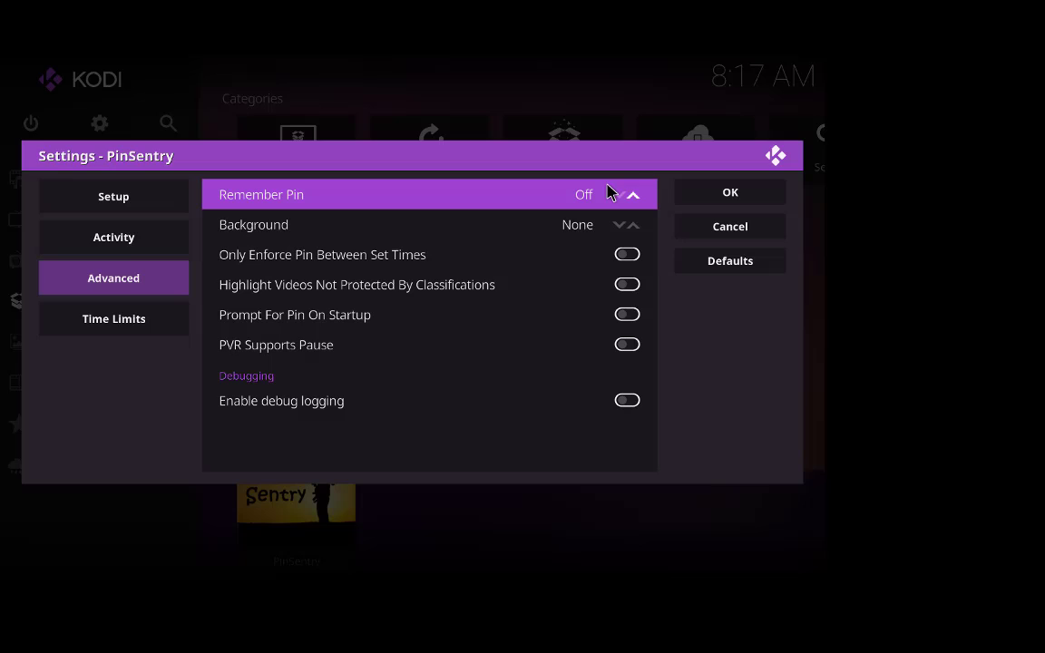
{"action": "left_click", "coordinate": [633, 225]}
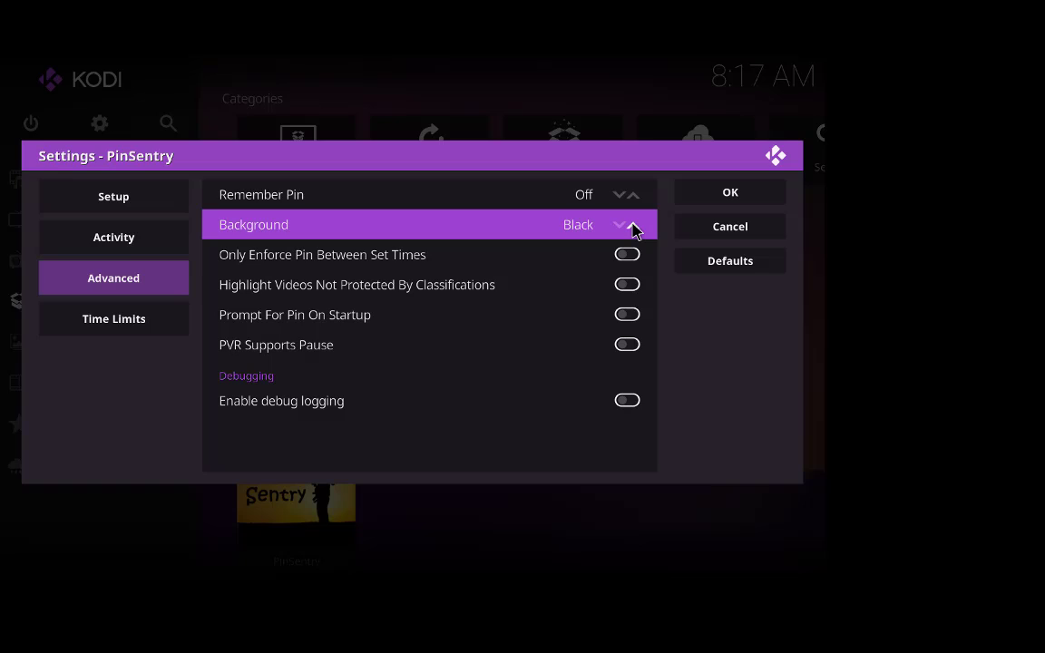
{"action": "left_click", "coordinate": [632, 226]}
{"action": "left_click", "coordinate": [634, 227]}
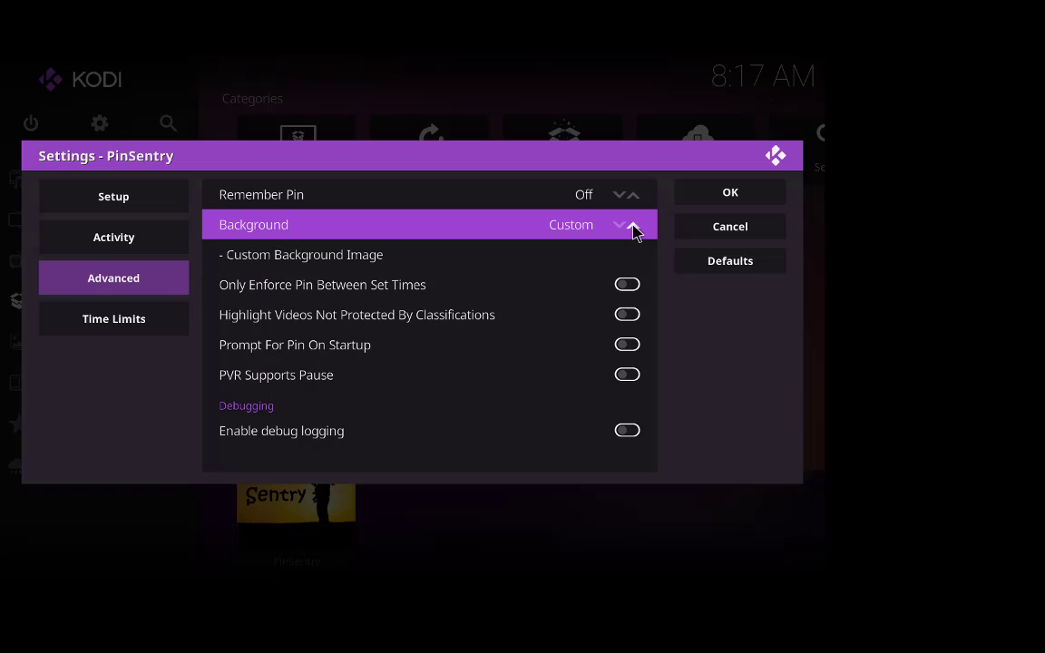
{"action": "left_click", "coordinate": [635, 227]}
{"action": "left_click", "coordinate": [635, 227]}
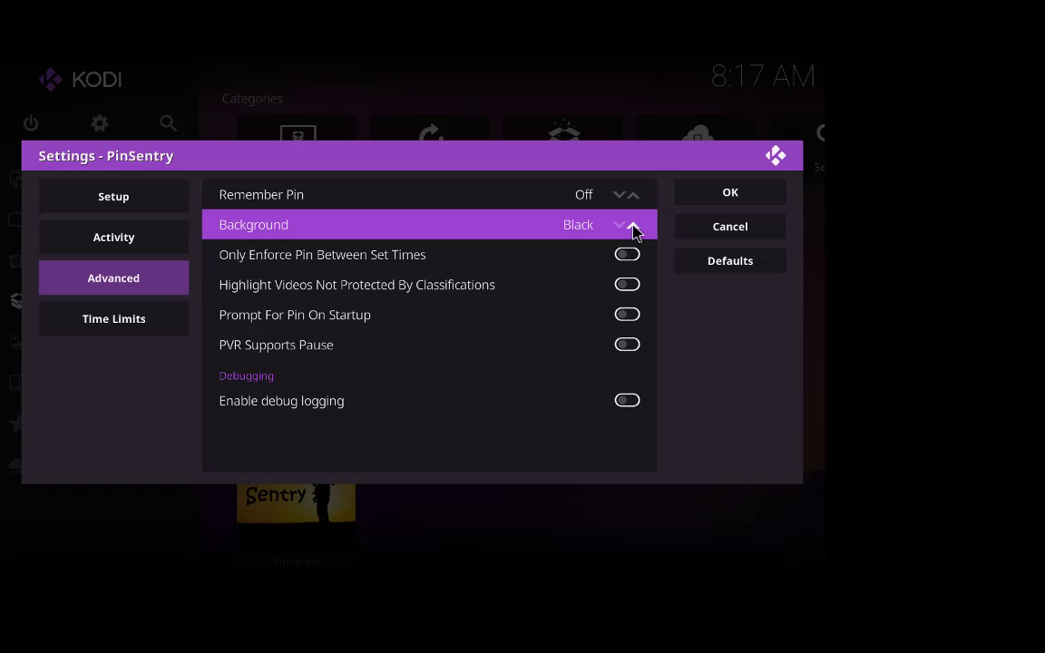
{"action": "left_click", "coordinate": [634, 227]}
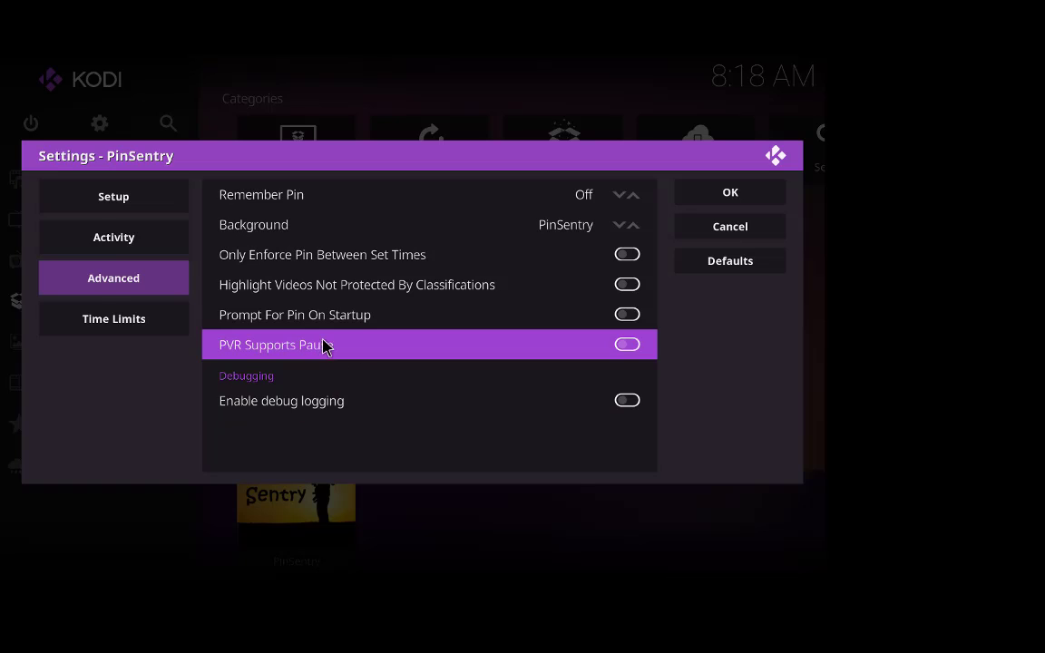
In the Time Limits settings, set the remaining-time warning to 0 minutes and close the PinSentry settings
{"action": "mouse_move", "coordinate": [145, 332]}
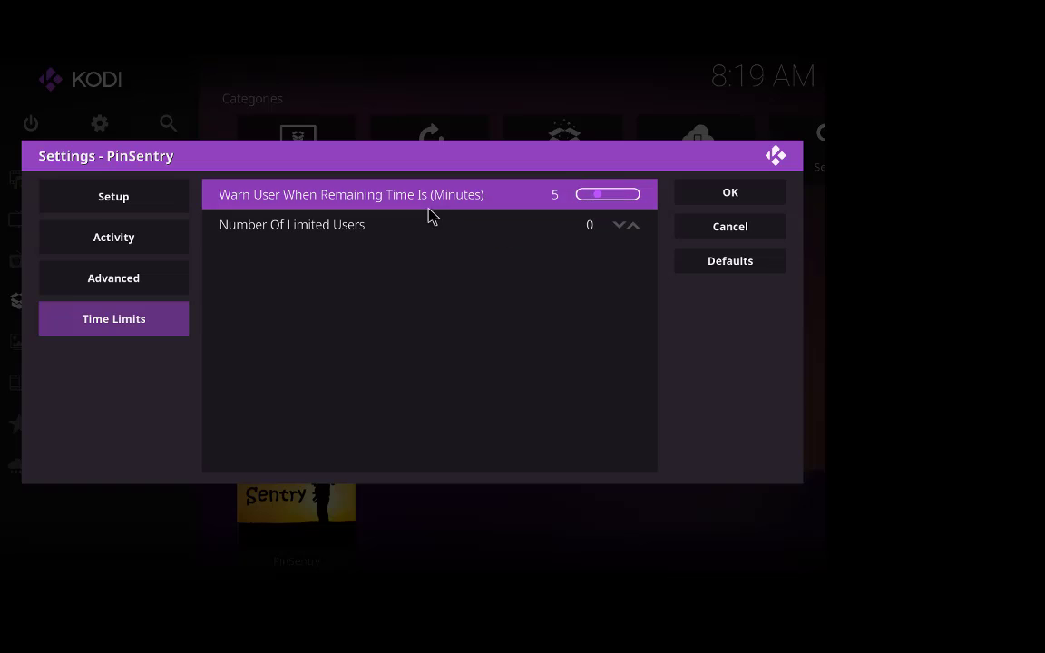
{"action": "left_click", "coordinate": [560, 205]}
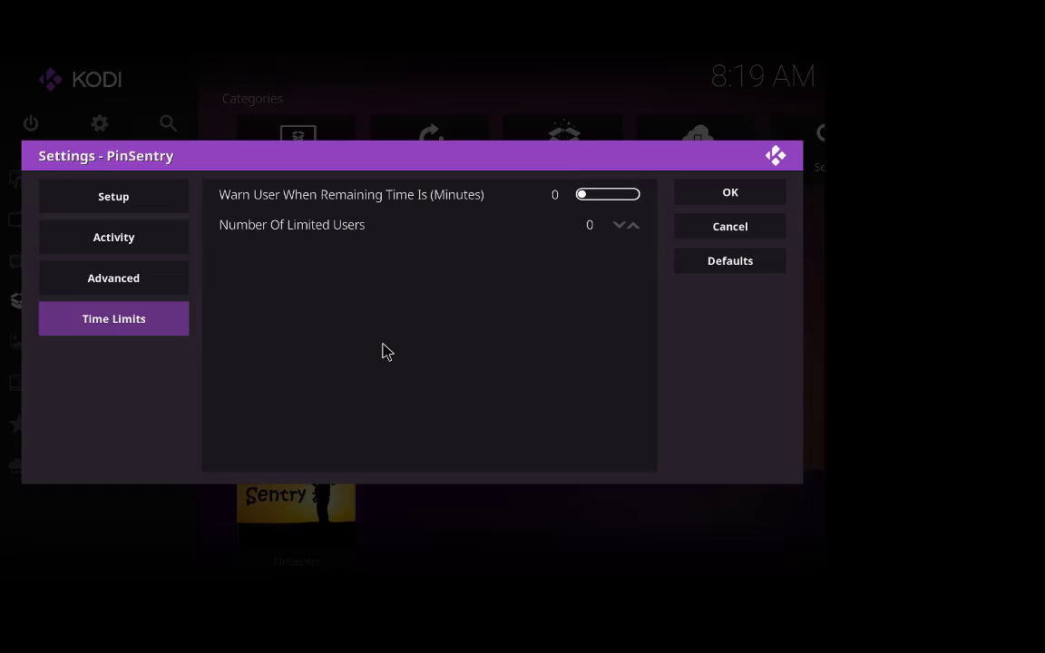
{"action": "right_click", "coordinate": [456, 315]}
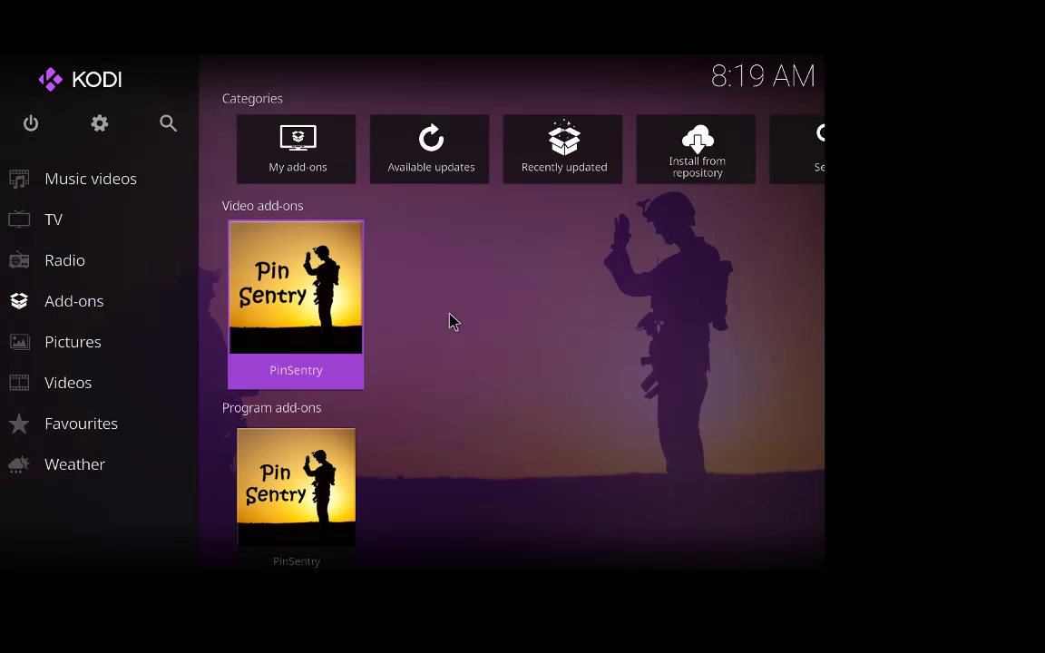
Open the PinSentry video add-on and unlock it by entering the four-digit PIN, repeating the entry when requested
{"action": "left_click", "coordinate": [312, 323]}
{"action": "left_click", "coordinate": [311, 321]}
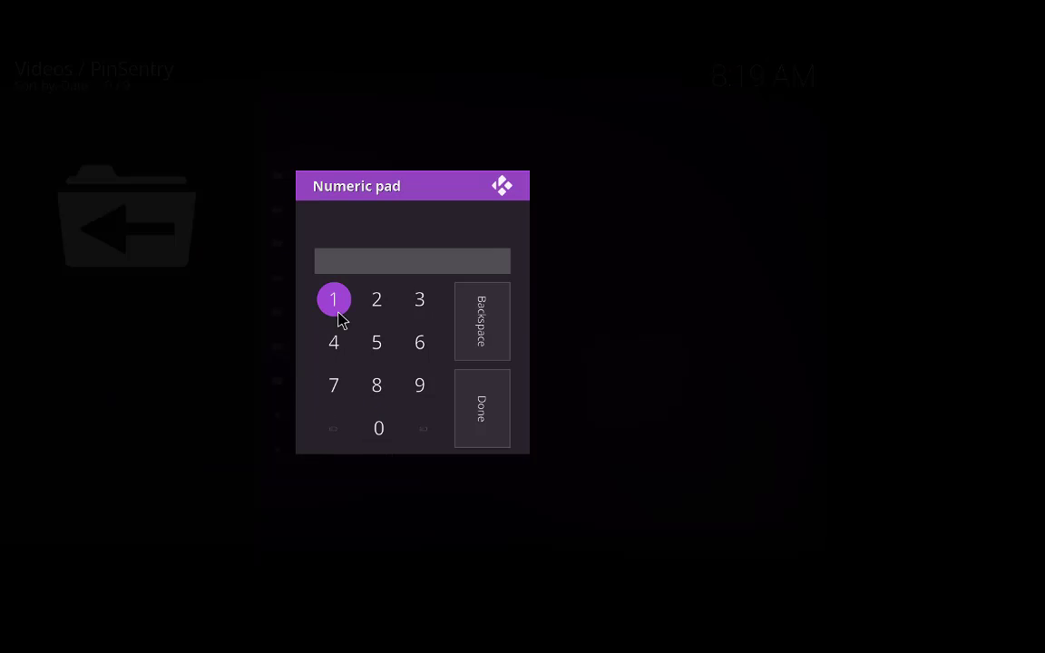
{"action": "left_click", "coordinate": [335, 301]}
{"action": "left_click", "coordinate": [334, 301]}
{"action": "left_click", "coordinate": [335, 300]}
{"action": "left_click", "coordinate": [335, 301]}
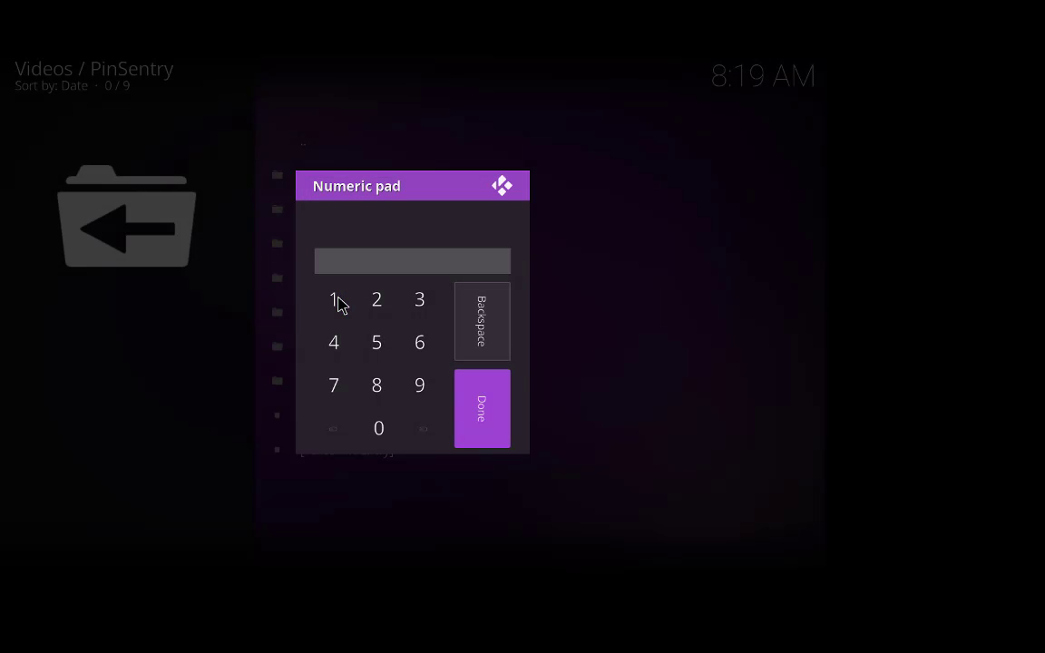
{"action": "left_click", "coordinate": [335, 300]}
{"action": "left_click", "coordinate": [335, 300]}
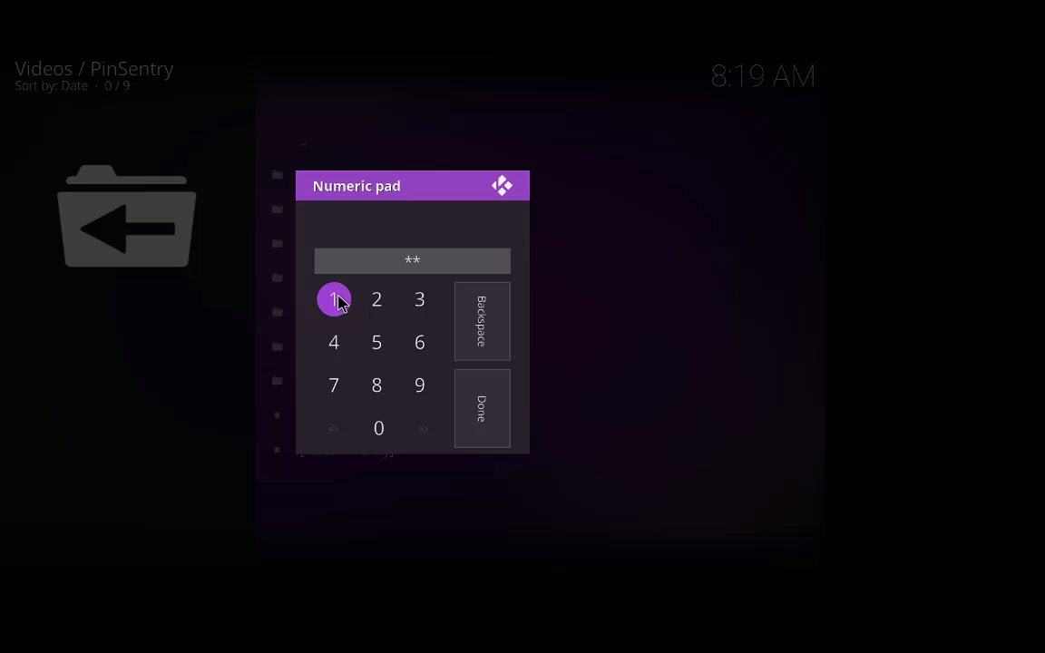
{"action": "left_click", "coordinate": [335, 300]}
{"action": "left_click", "coordinate": [335, 301]}
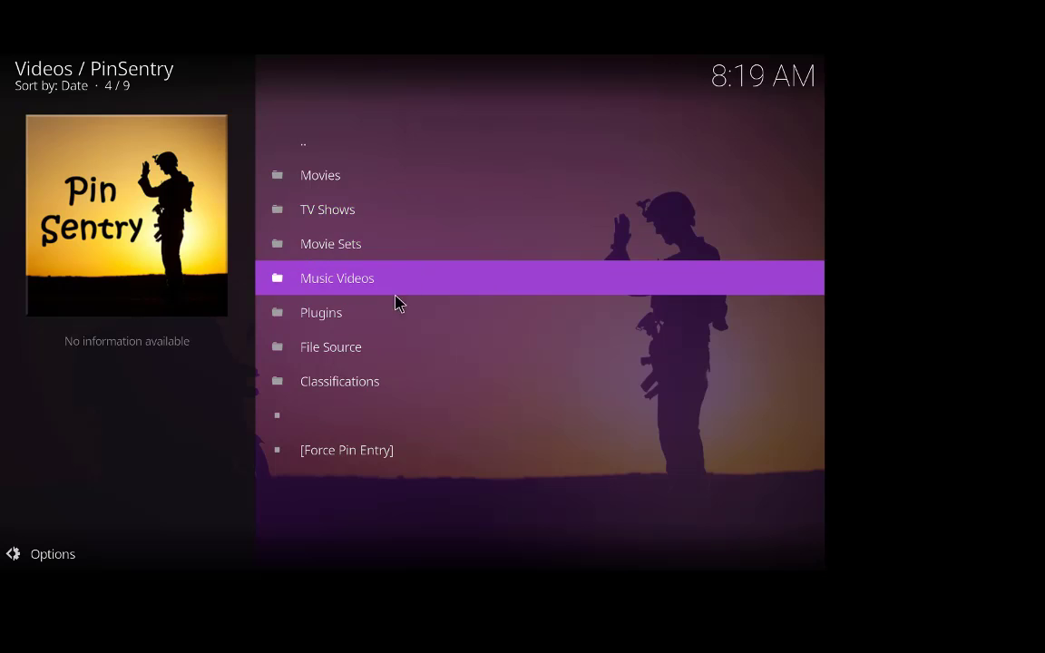
Select Bob in PinSentry's Plugins list for PIN protection, and open Bob from the home screen's video add-ons
{"action": "left_click", "coordinate": [329, 325]}
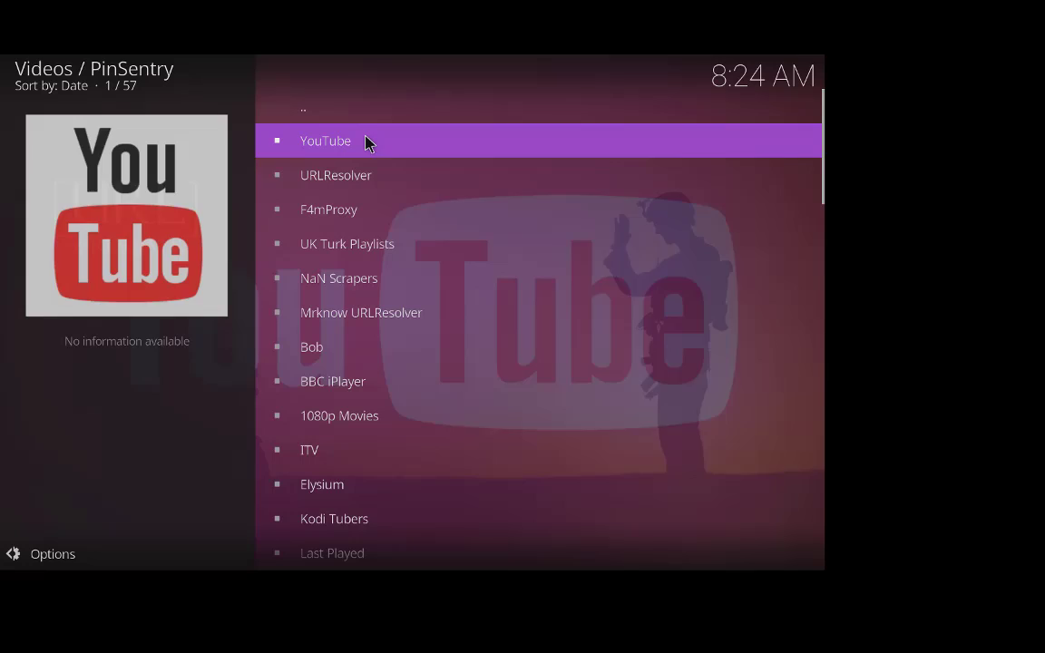
{"action": "scroll", "coordinate": [380, 274], "scroll_direction": "down", "scroll_amount": 11}
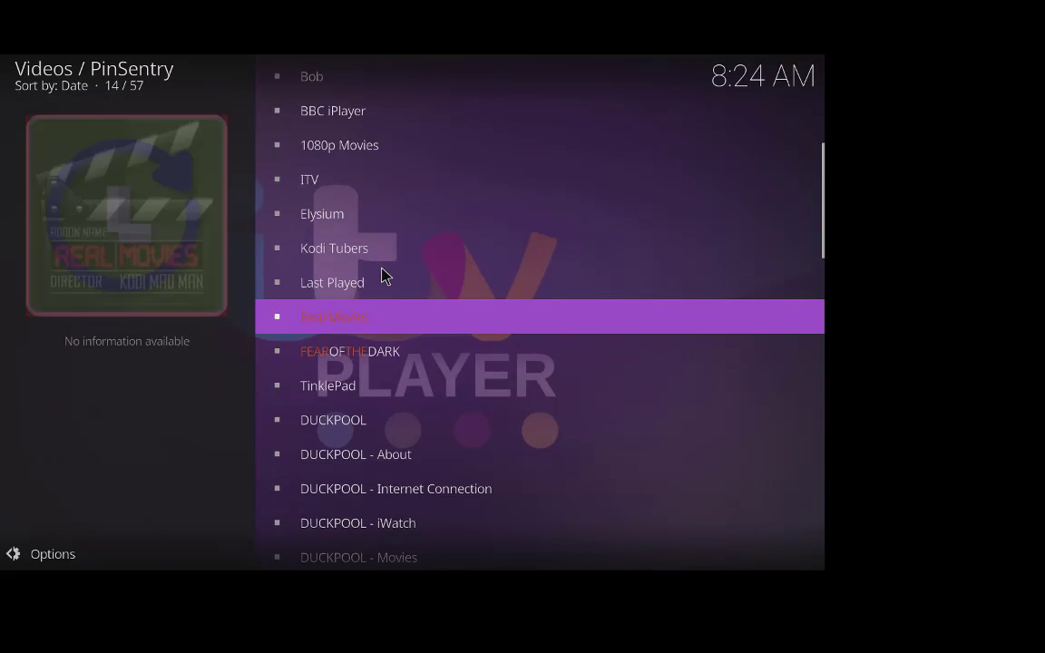
{"action": "scroll", "coordinate": [382, 275], "scroll_direction": "up", "scroll_amount": 15}
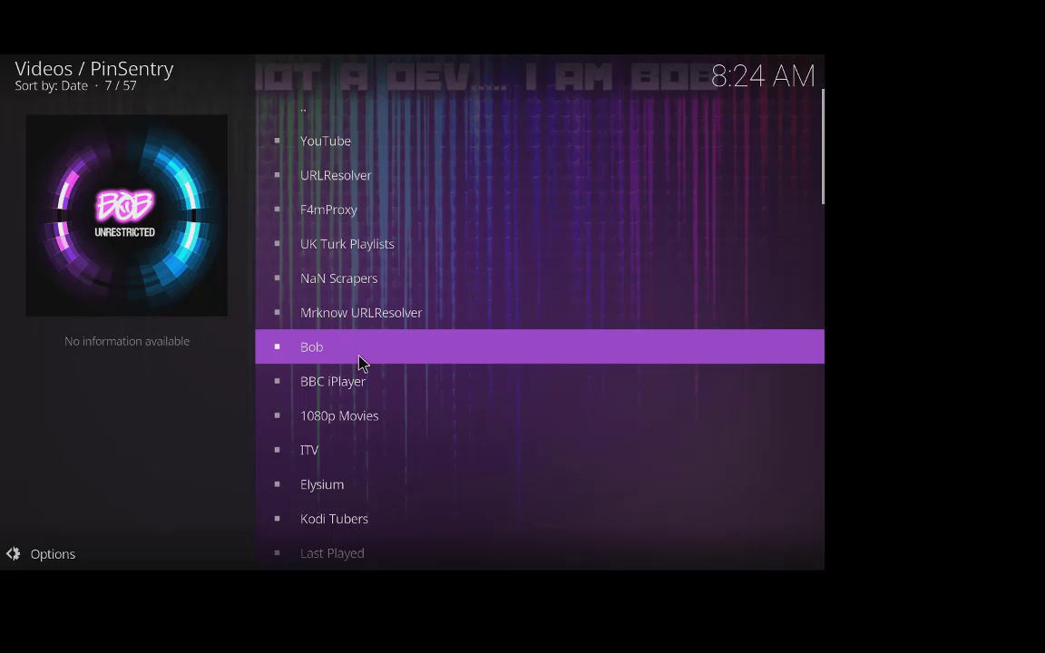
{"action": "left_click", "coordinate": [359, 363]}
{"action": "right_click", "coordinate": [345, 352]}
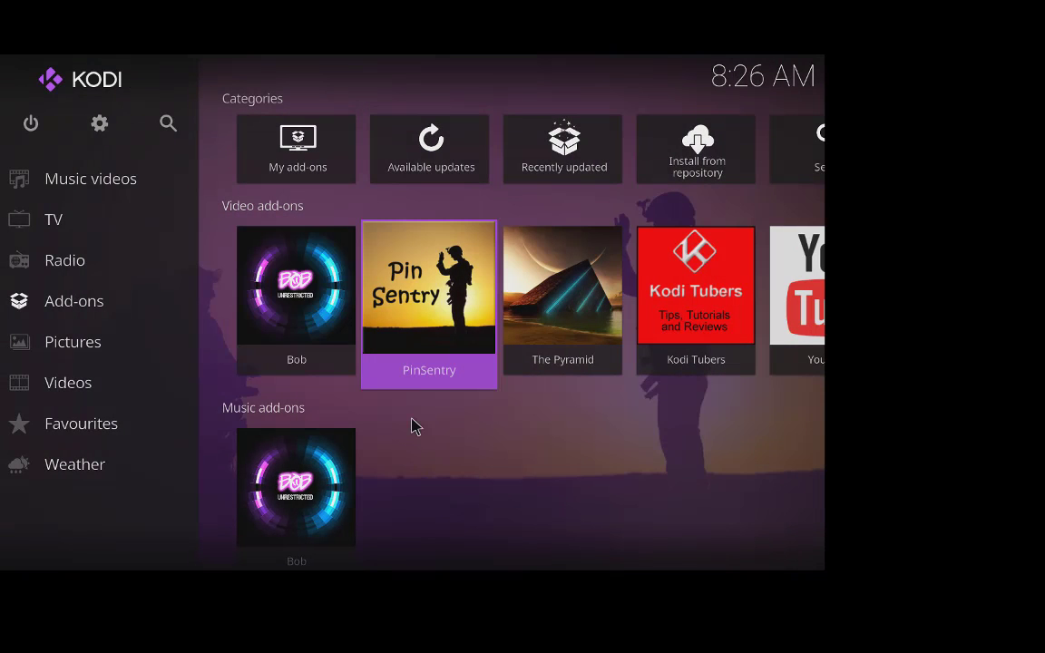
{"action": "left_click", "coordinate": [291, 279]}
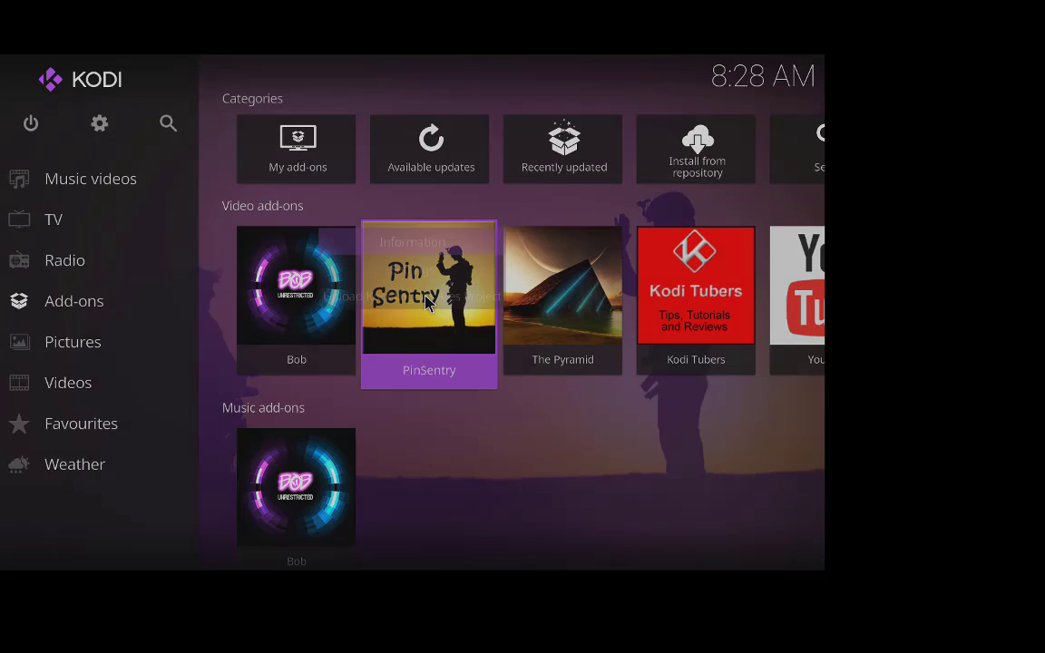
Enable System Settings protection in PinSentry's Activity settings and save the change
{"action": "right_click", "coordinate": [427, 302]}
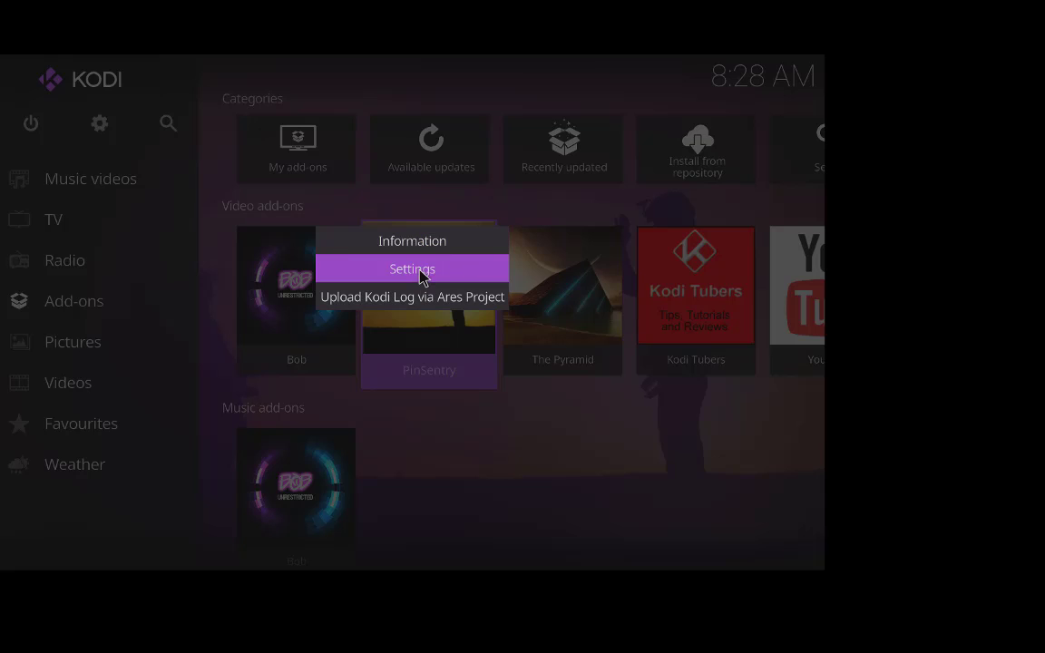
{"action": "left_click", "coordinate": [421, 278]}
{"action": "left_click", "coordinate": [177, 329]}
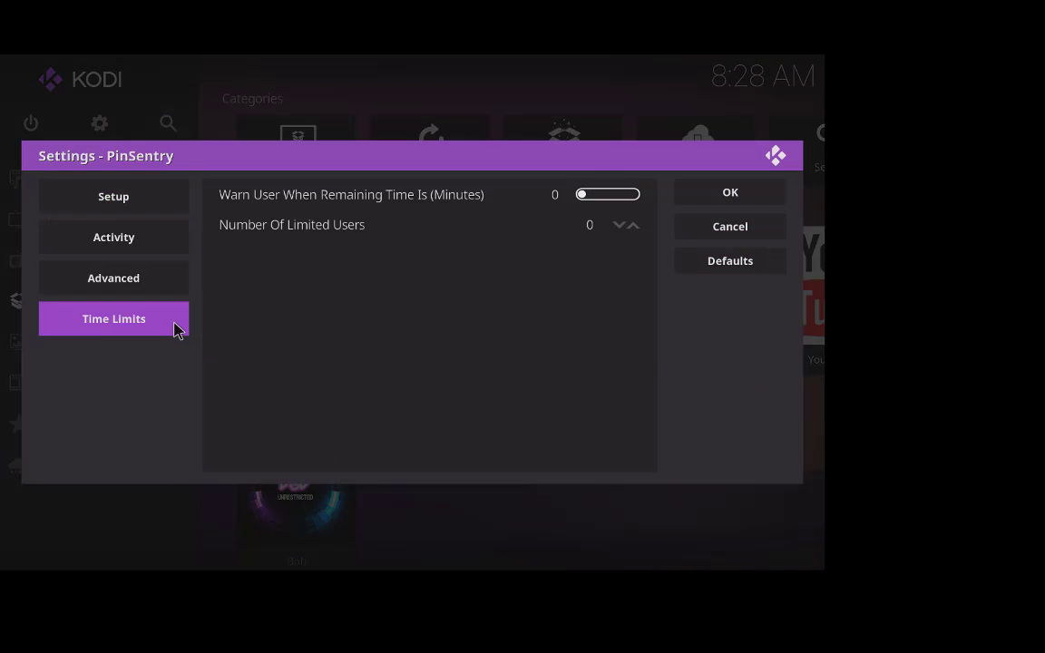
{"action": "mouse_move", "coordinate": [128, 250]}
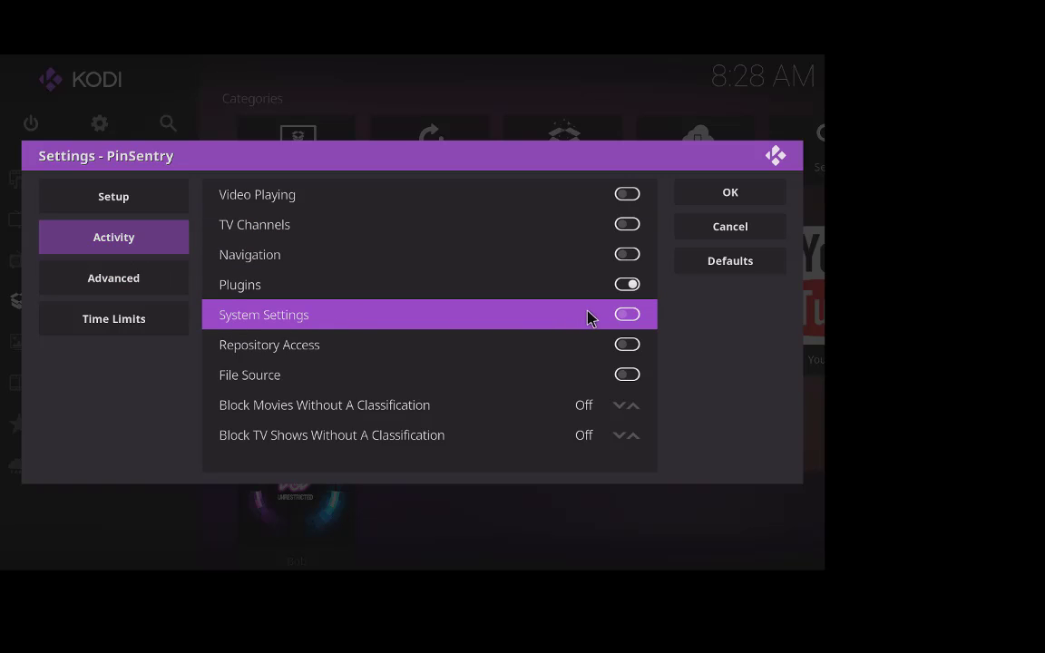
{"action": "left_click", "coordinate": [625, 315]}
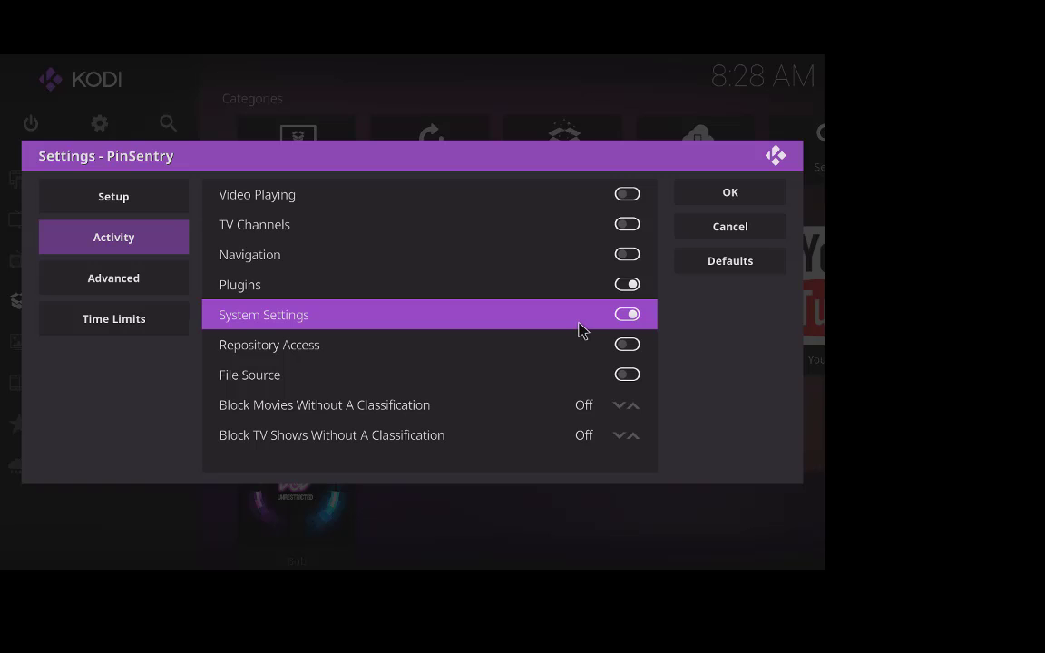
{"action": "left_click", "coordinate": [730, 192]}
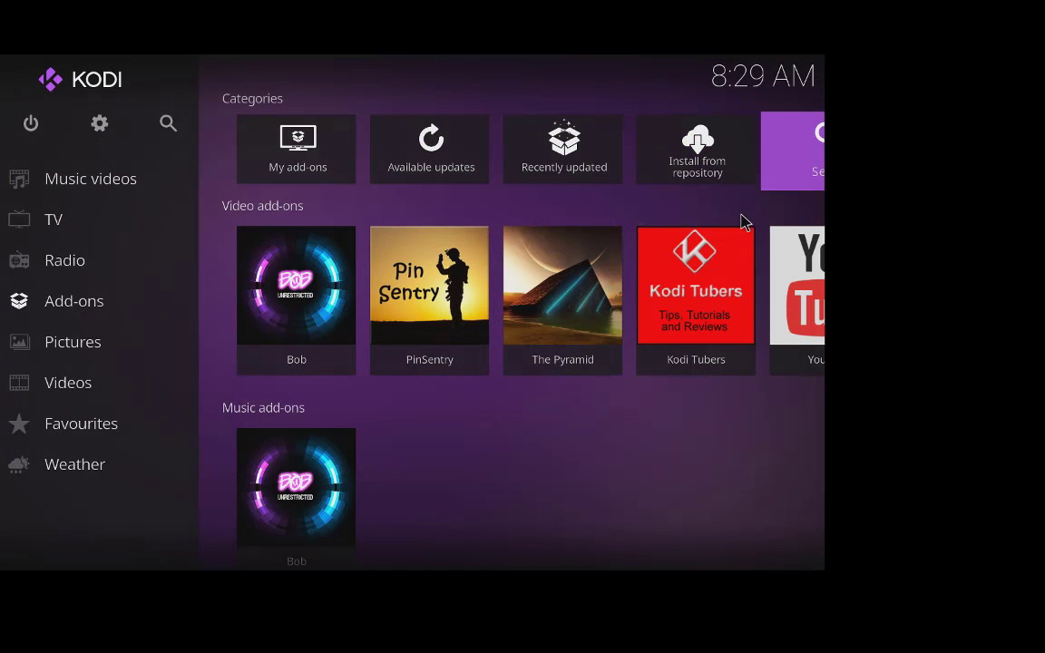
Open Kodi's system settings and enter the PIN to test the protection
{"action": "left_click", "coordinate": [100, 124]}
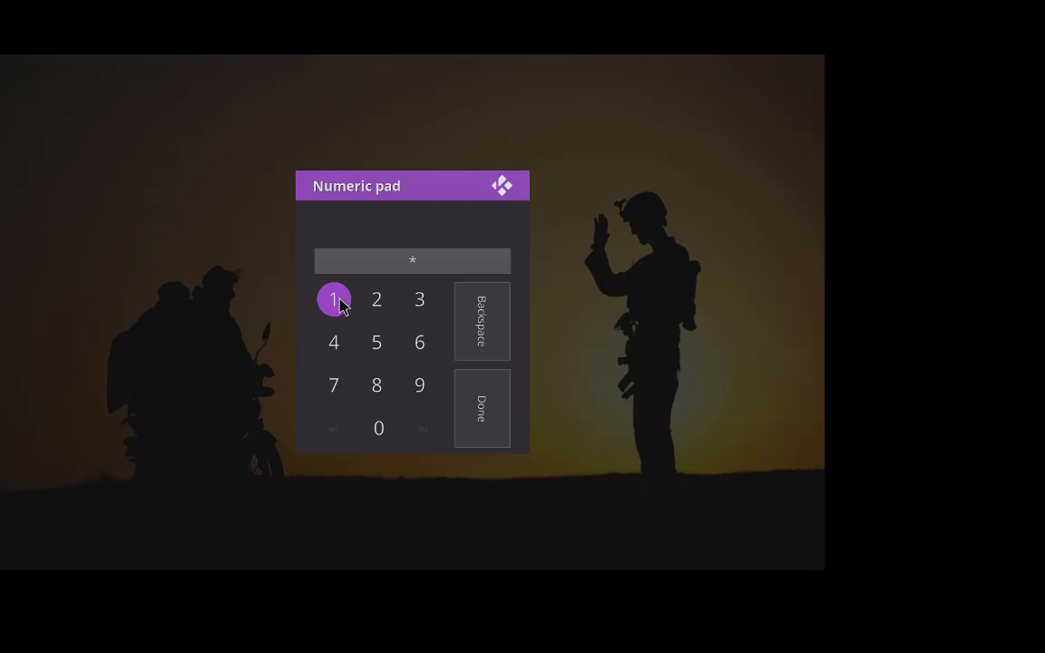
{"action": "left_click", "coordinate": [340, 302]}
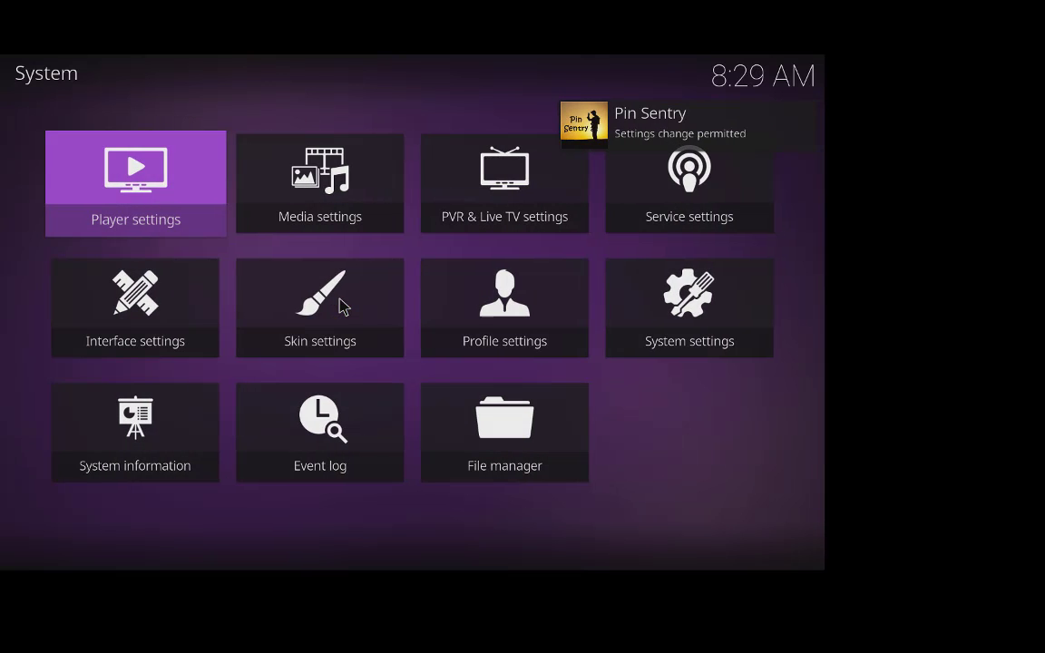